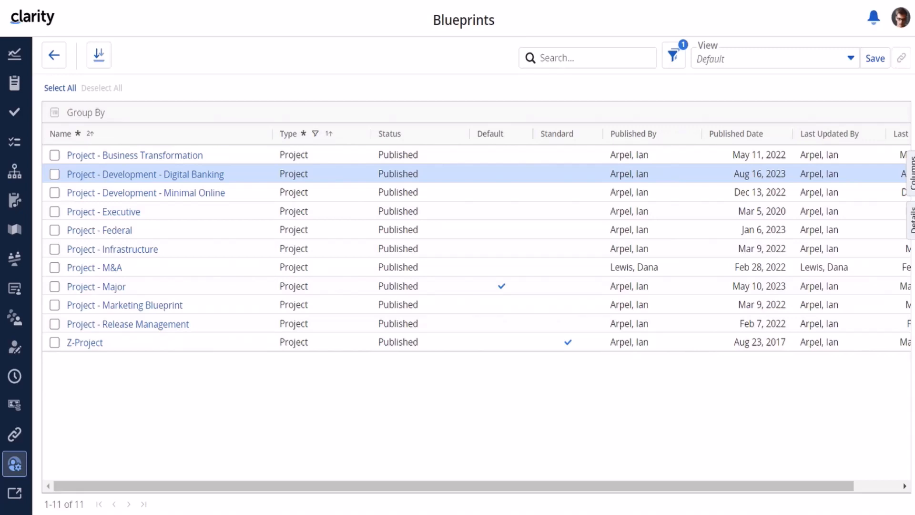
# Open the Project - Development - Digital Banking blueprint for editing and enable properties navigation for its Tasks module.
pyautogui.click(139, 174)
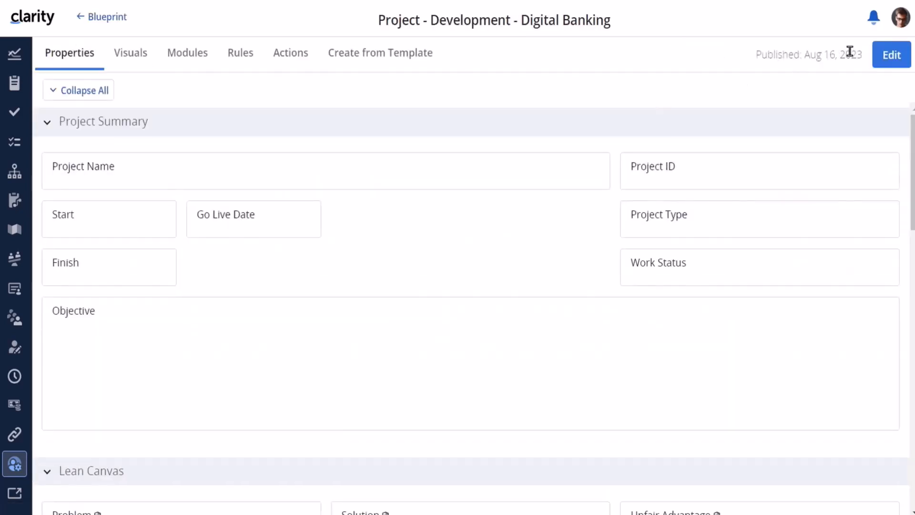
pyautogui.click(891, 51)
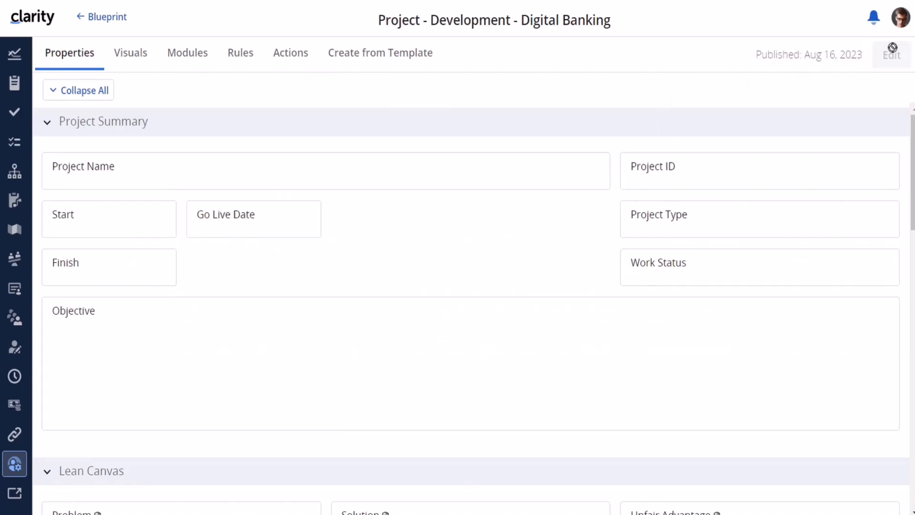
pyautogui.click(182, 53)
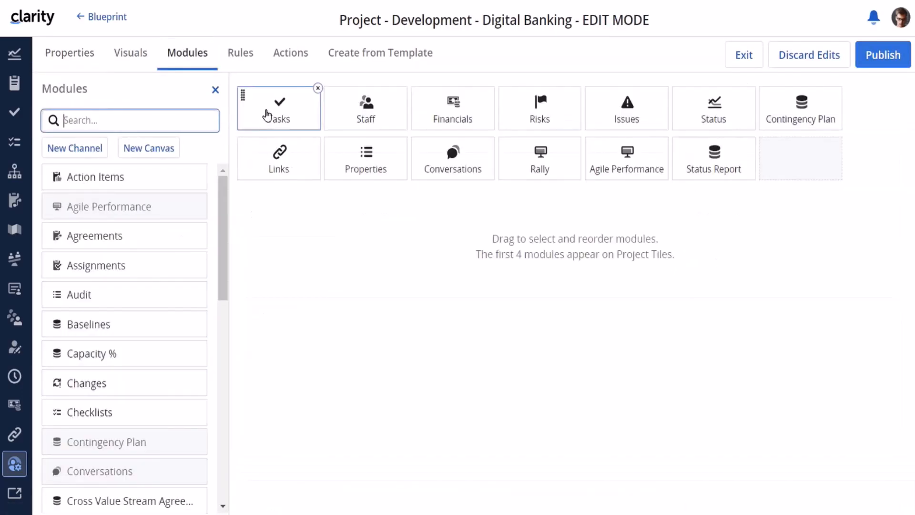
pyautogui.click(289, 108)
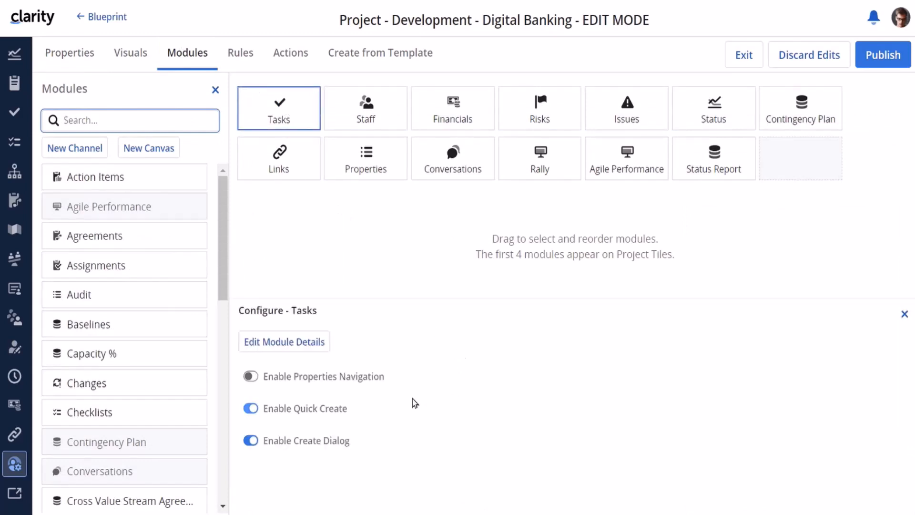
pyautogui.click(380, 387)
pyautogui.click(257, 378)
# Add the Charge Code field beside Task Owner in the task properties Summary section and widen it to fill the column.
pyautogui.click(293, 342)
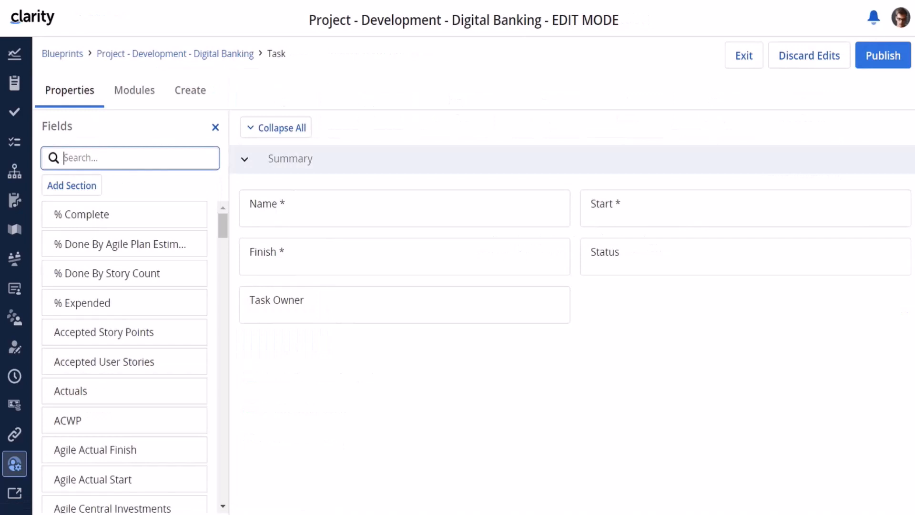
pyautogui.scroll(-10, 124, 358)
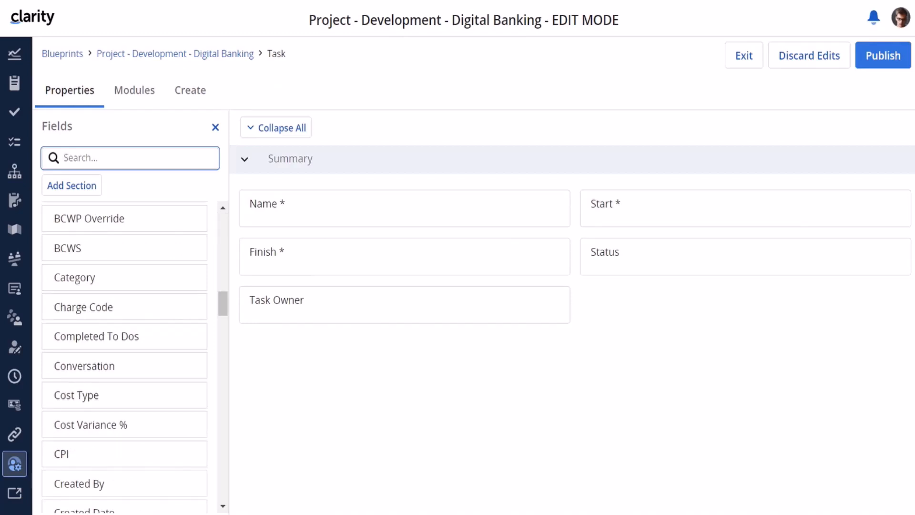
pyautogui.moveTo(205, 310)
pyautogui.moveTo(128, 308); pyautogui.dragTo(619, 306)
pyautogui.moveTo(678, 319); pyautogui.dragTo(906, 329)
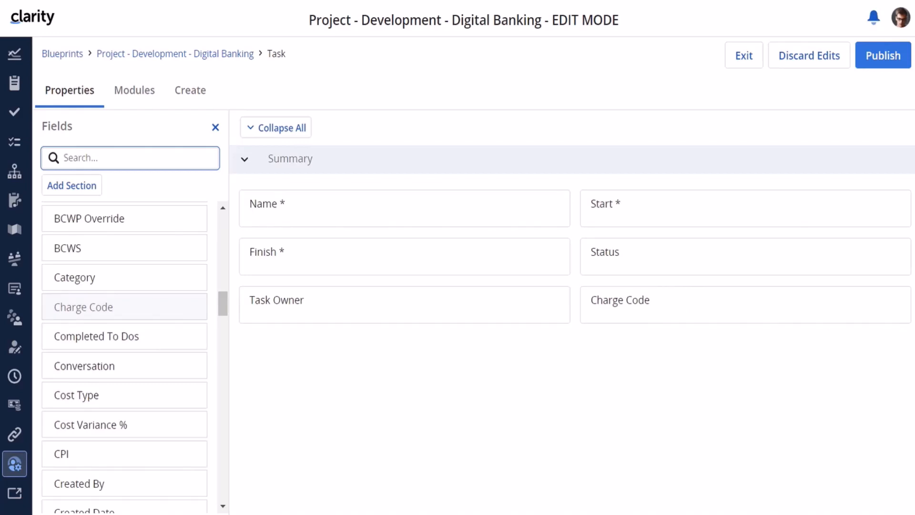
# Add the Conversations module after Links in the task layout and publish the blueprint.
pyautogui.click(139, 90)
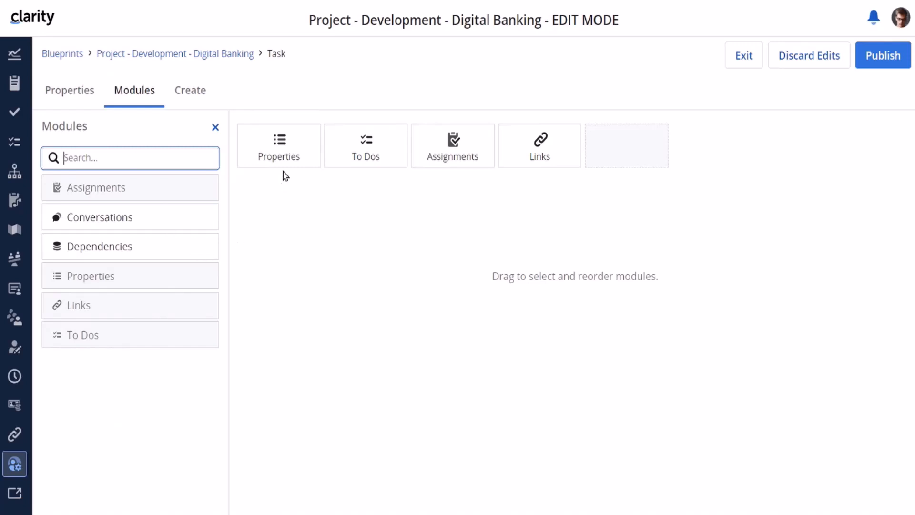
pyautogui.moveTo(292, 158)
pyautogui.moveTo(95, 217); pyautogui.dragTo(623, 156)
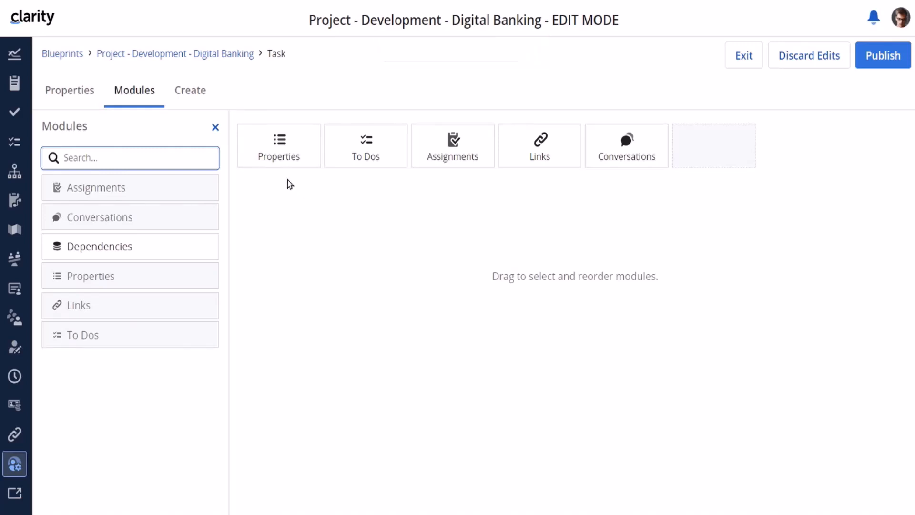
pyautogui.click(879, 50)
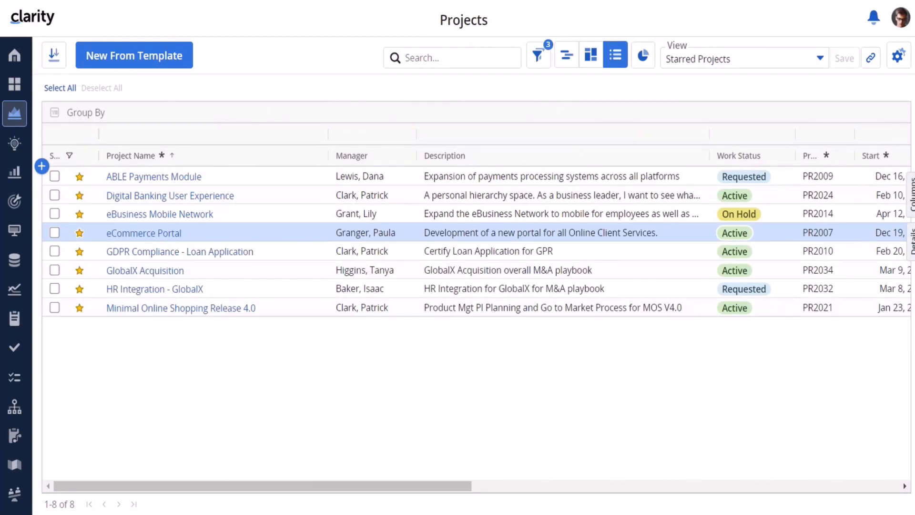
# View the properties of the Database Development task in the eCommerce Portal project and return to the task list.
pyautogui.click(153, 234)
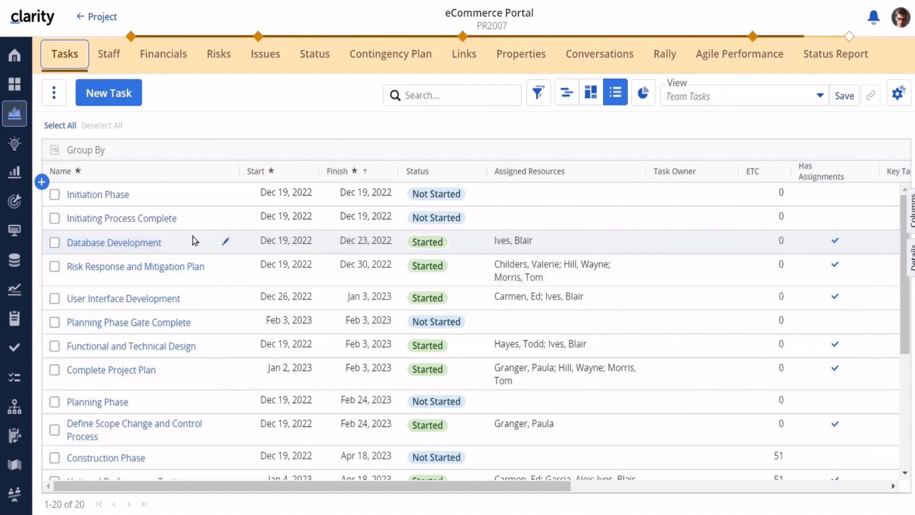
pyautogui.click(115, 244)
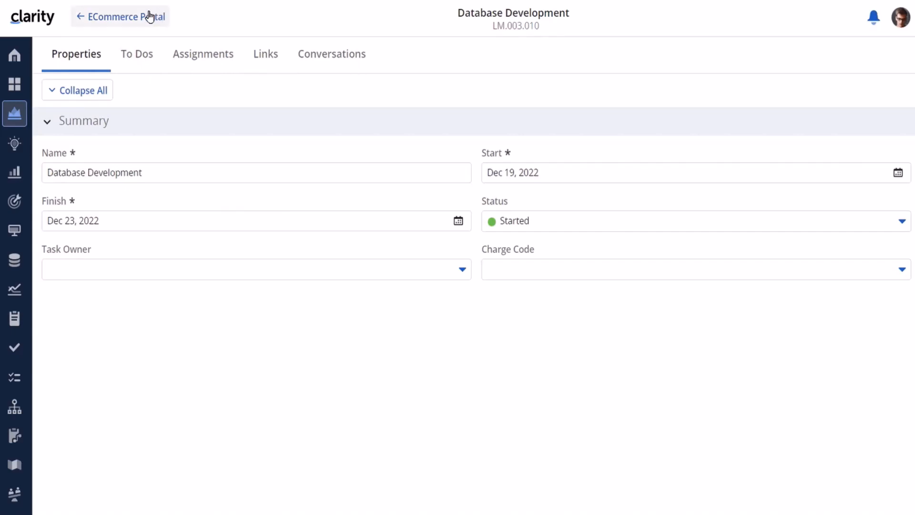
pyautogui.click(135, 16)
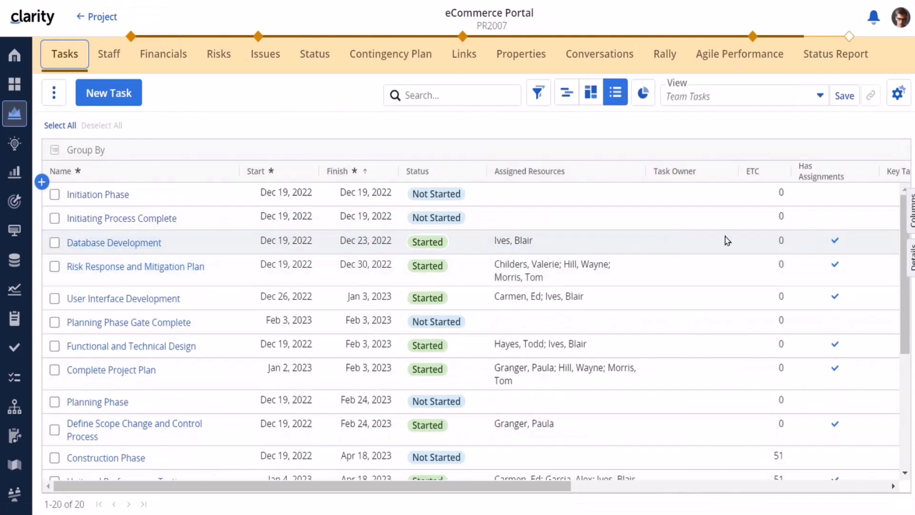
# Show the Database Development task's details and open the task in the browser from its copied link.
pyautogui.click(911, 256)
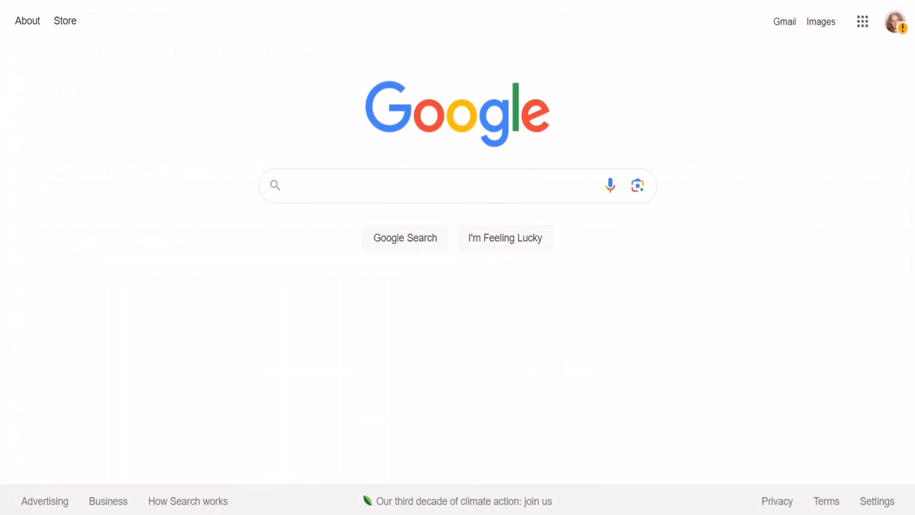
pyautogui.rightClick(164, 1)
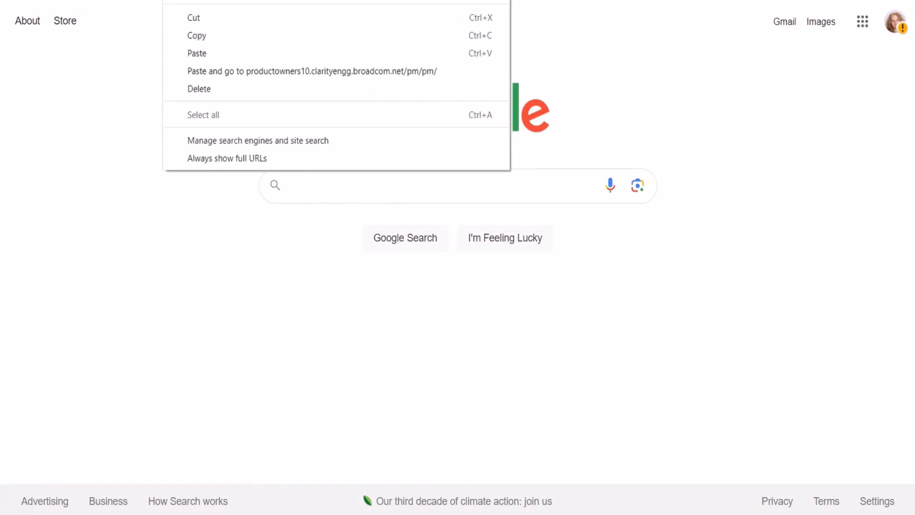
pyautogui.click(196, 51)
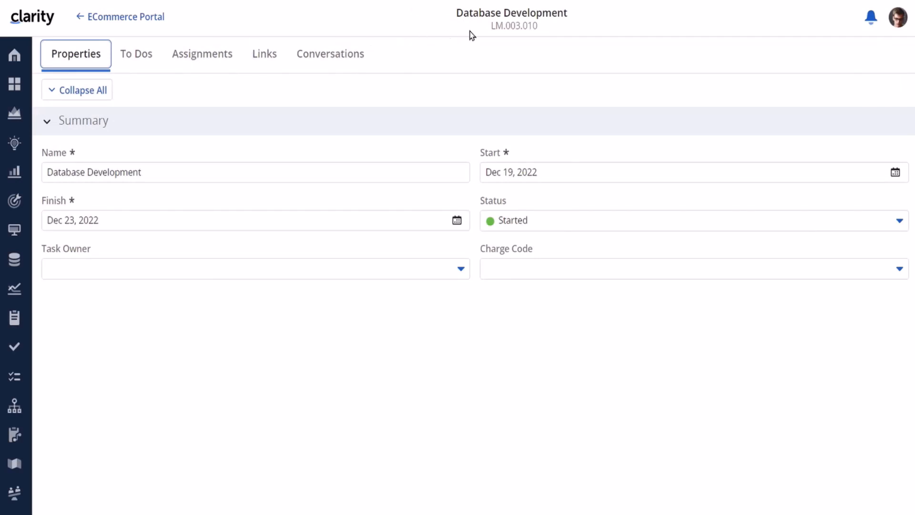
# View the first architect's staff properties in the eCommerce Portal project and return to the staff list.
pyautogui.click(14, 113)
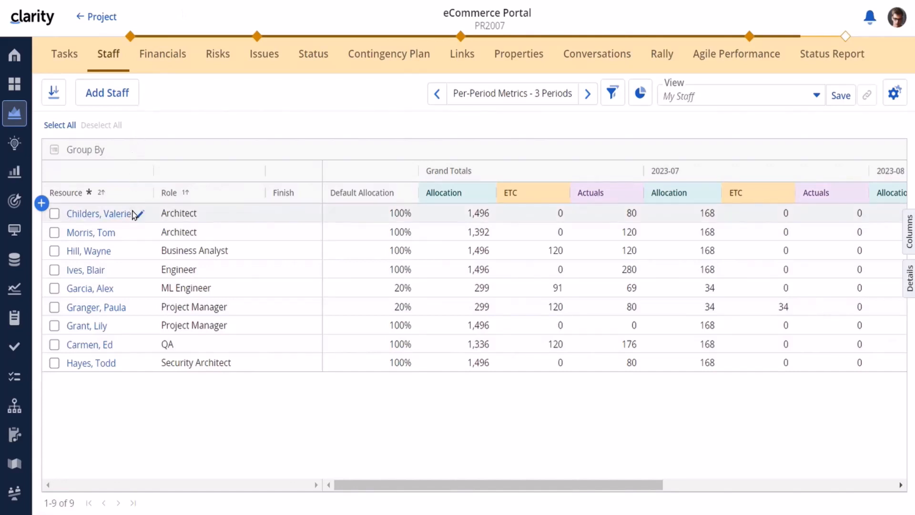
pyautogui.click(100, 218)
pyautogui.click(101, 215)
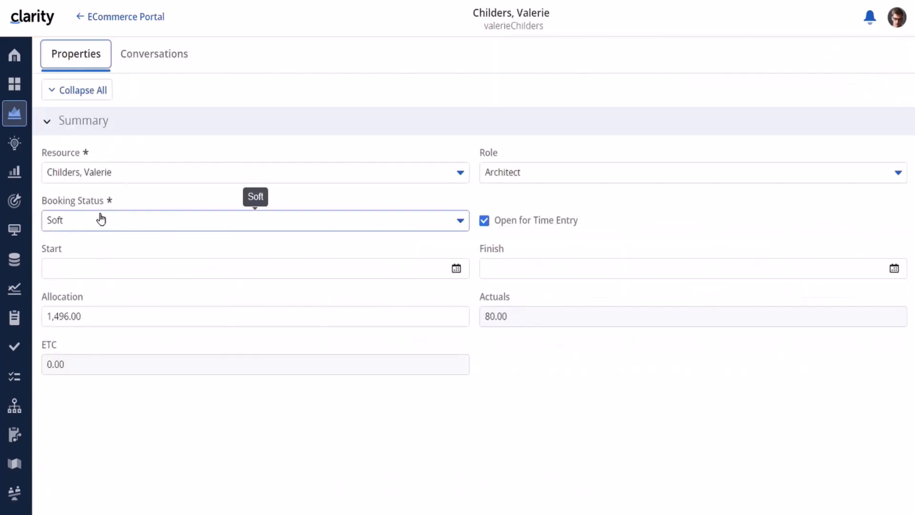
pyautogui.click(122, 16)
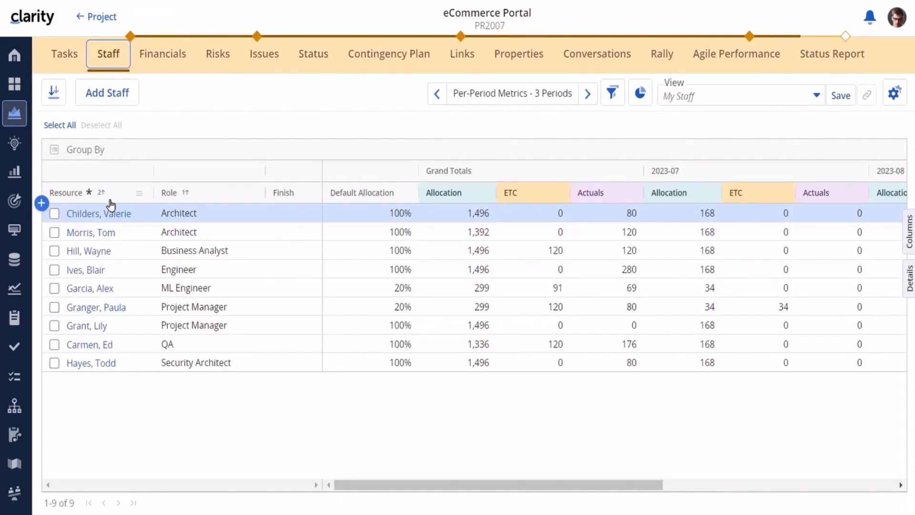
# Inspect the resource choices for the first architect in the staff list and in the Resource field of the staff properties.
pyautogui.click(111, 215)
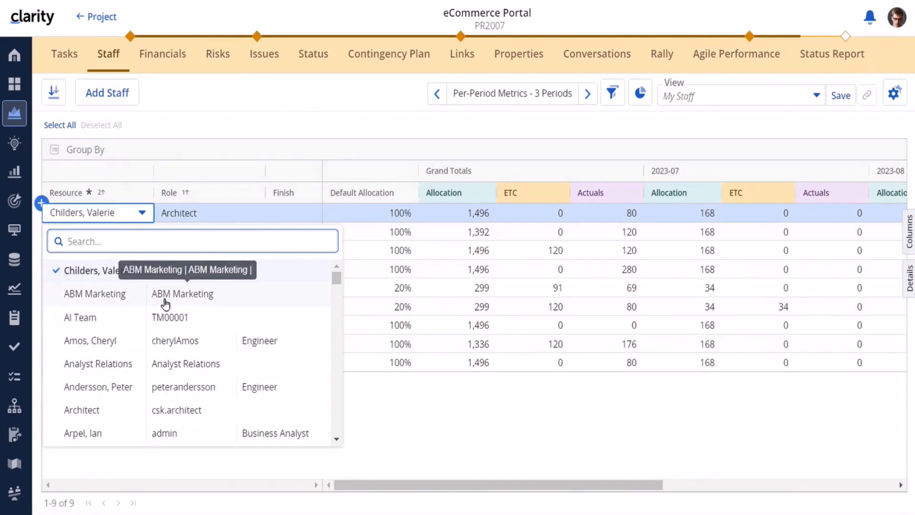
pyautogui.click(163, 151)
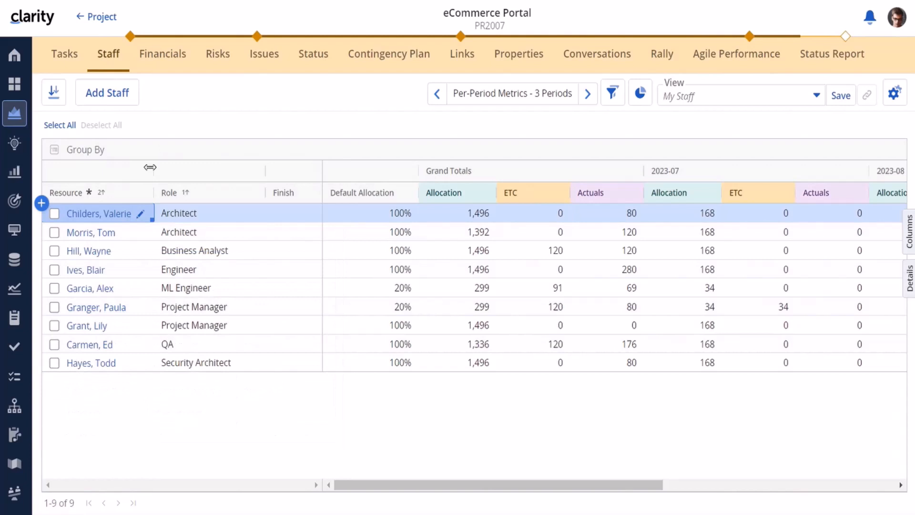
pyautogui.click(94, 214)
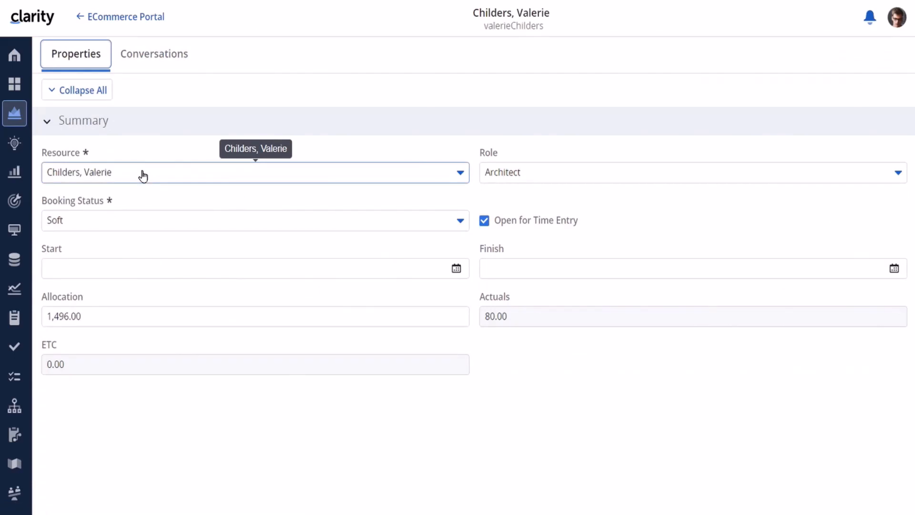
pyautogui.click(460, 174)
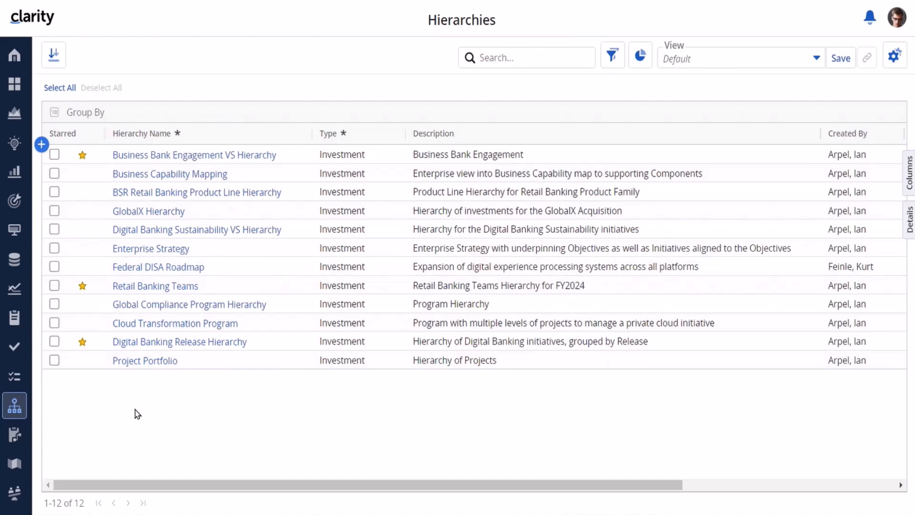
# Open the Database Development task of the eCommerce Portal project through the Digital Banking Release Hierarchy.
pyautogui.click(184, 343)
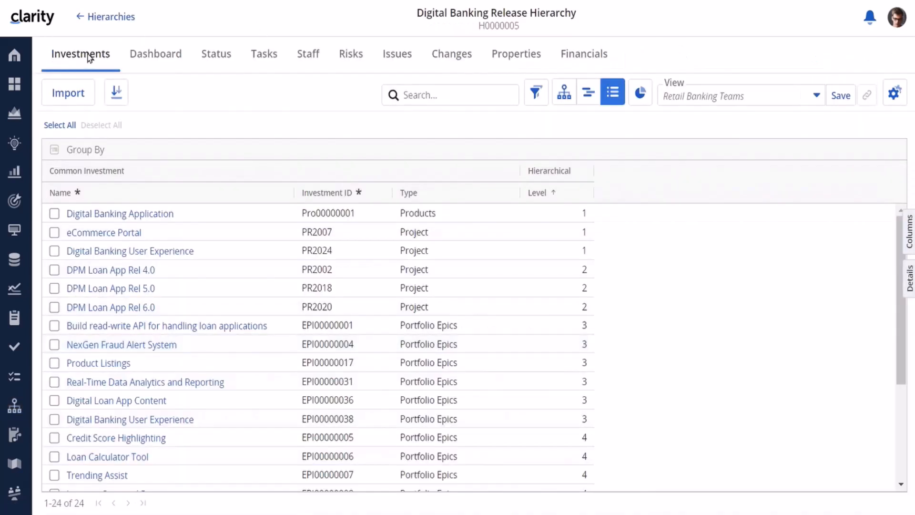
pyautogui.click(89, 234)
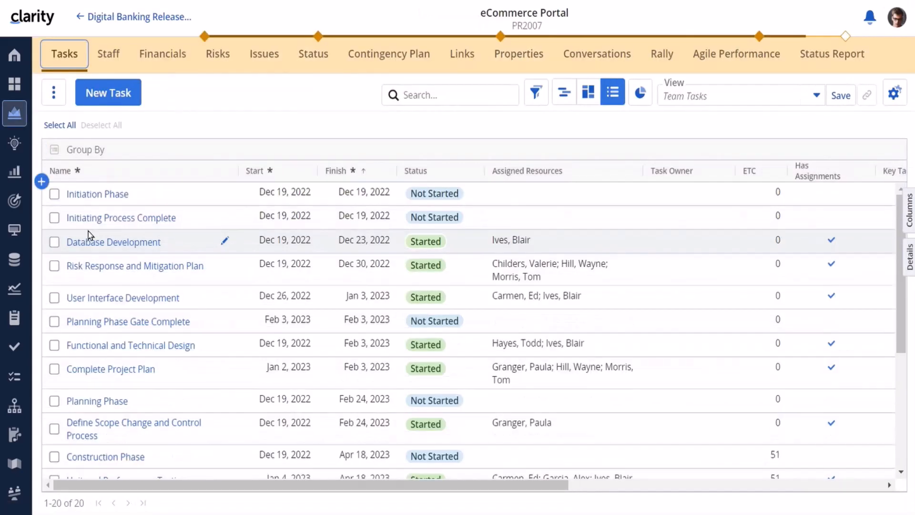
pyautogui.click(88, 231)
pyautogui.click(104, 243)
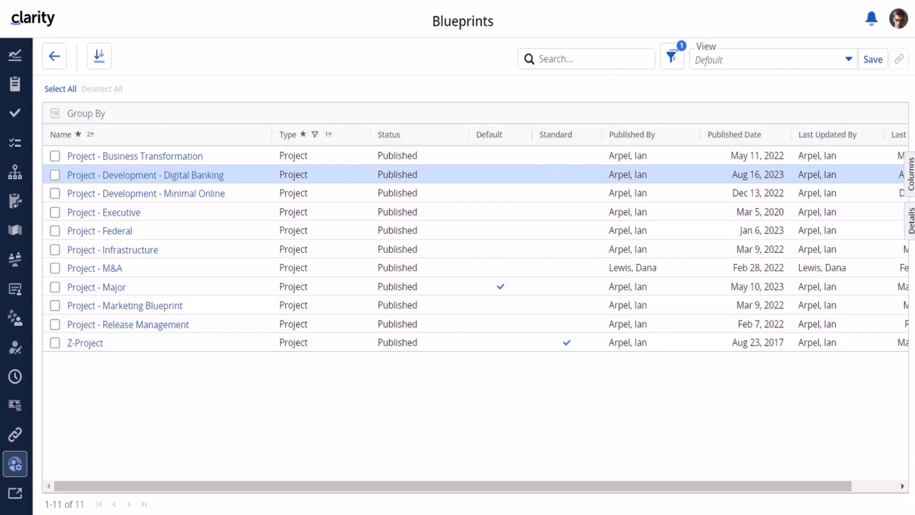
# Edit the Project - Development - Digital Banking blueprint and enable properties navigation and the create dialog for its Status Report module.
pyautogui.click(162, 176)
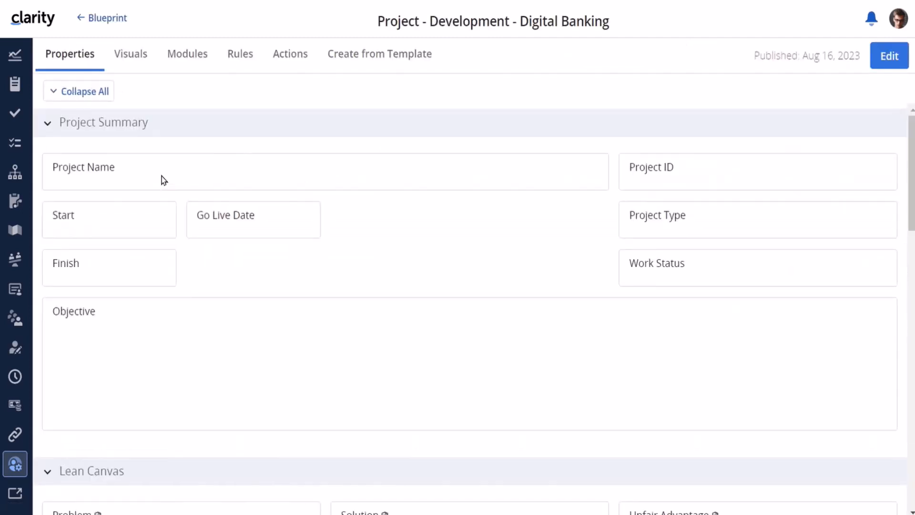
pyautogui.click(882, 54)
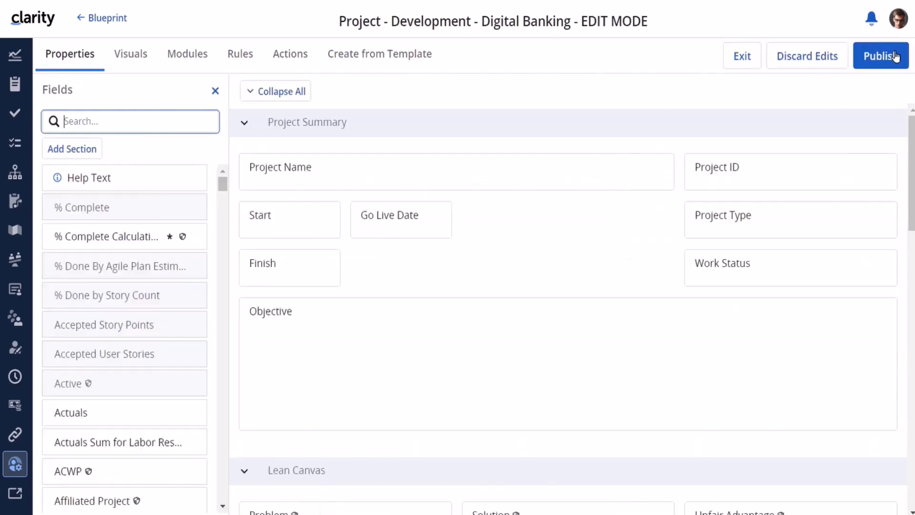
pyautogui.click(197, 55)
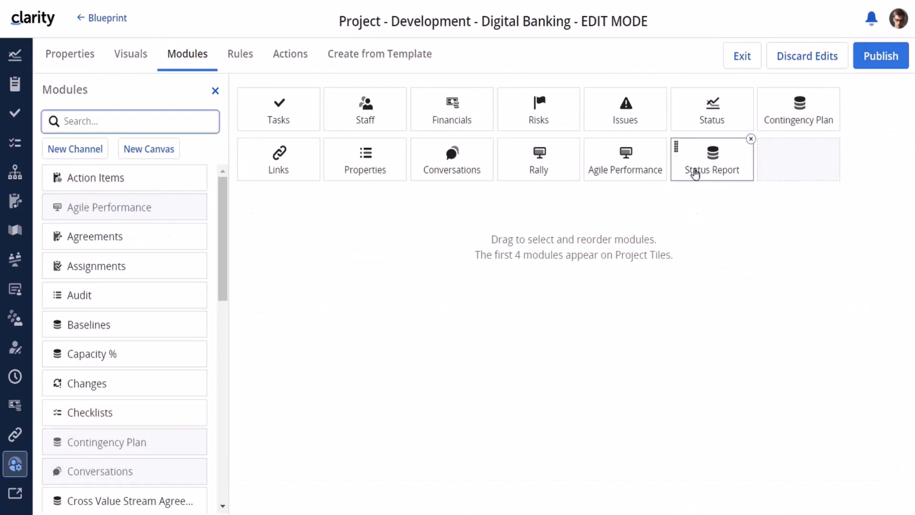
pyautogui.click(719, 164)
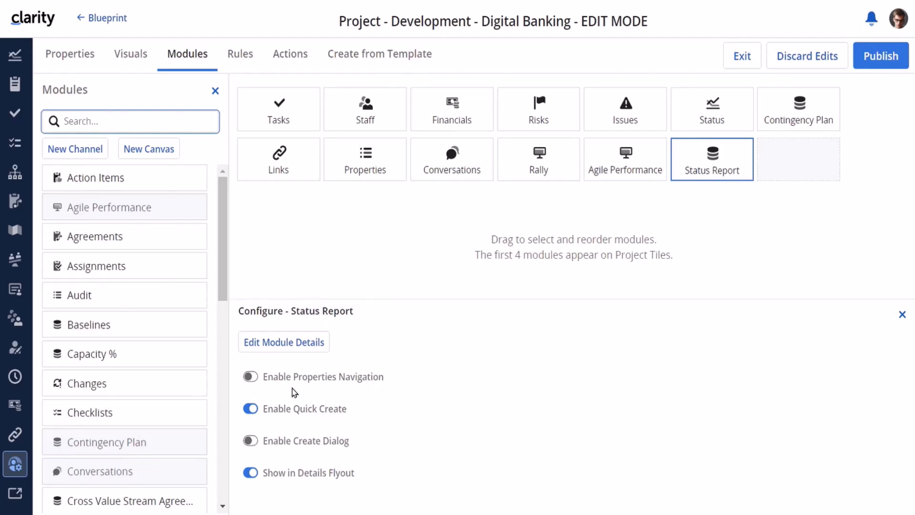
pyautogui.click(257, 378)
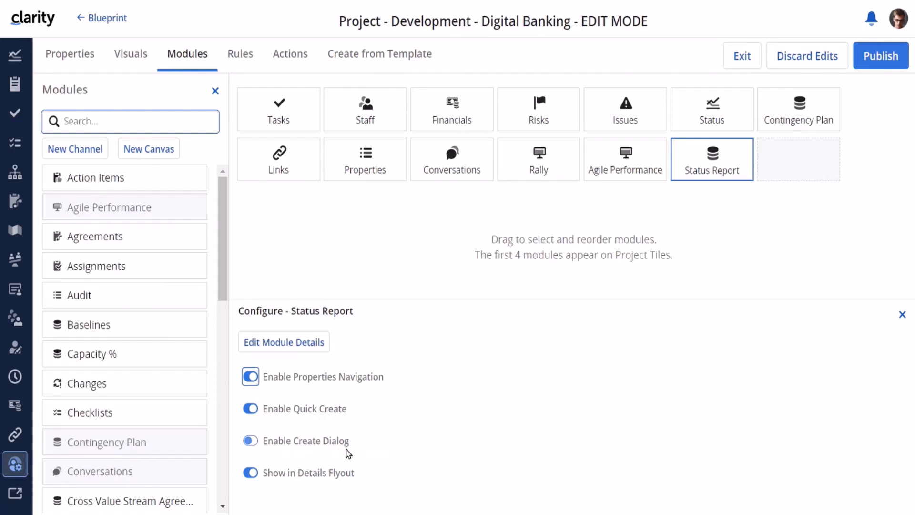
pyautogui.click(255, 442)
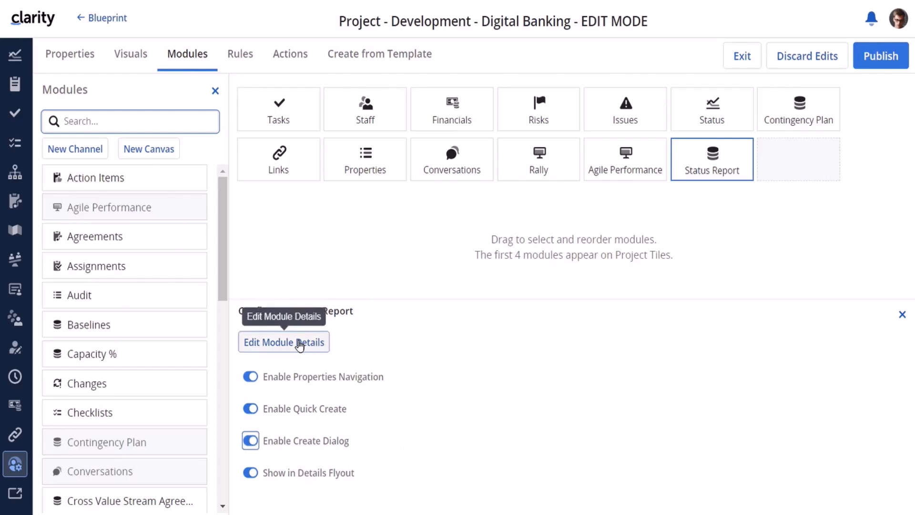
# Add the Investment Manager field below Cost and Effort Status in the Status Report Summary section and widen it to fill the column.
pyautogui.click(295, 342)
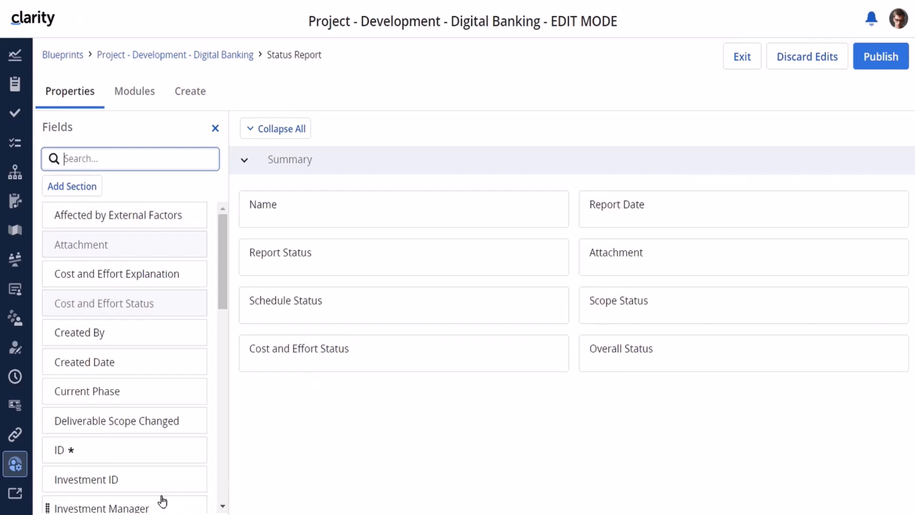
pyautogui.moveTo(153, 501); pyautogui.dragTo(270, 401)
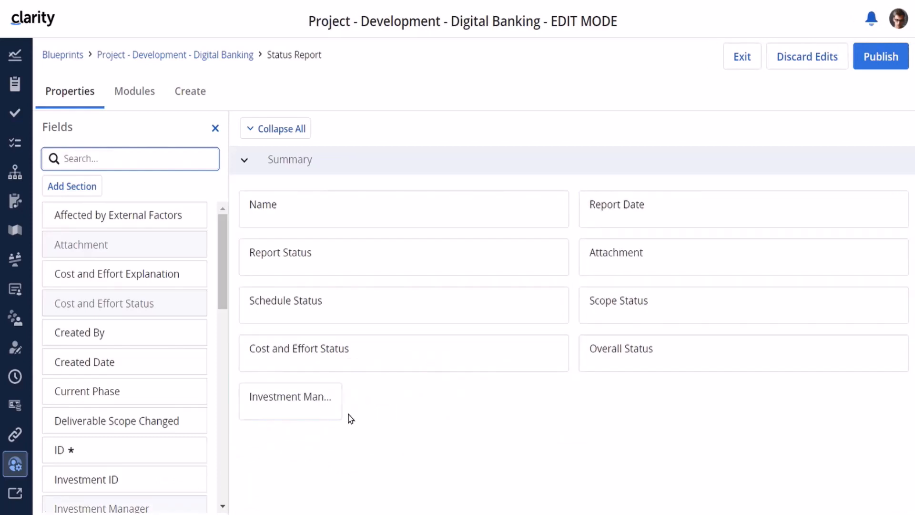
pyautogui.moveTo(340, 417); pyautogui.dragTo(567, 424)
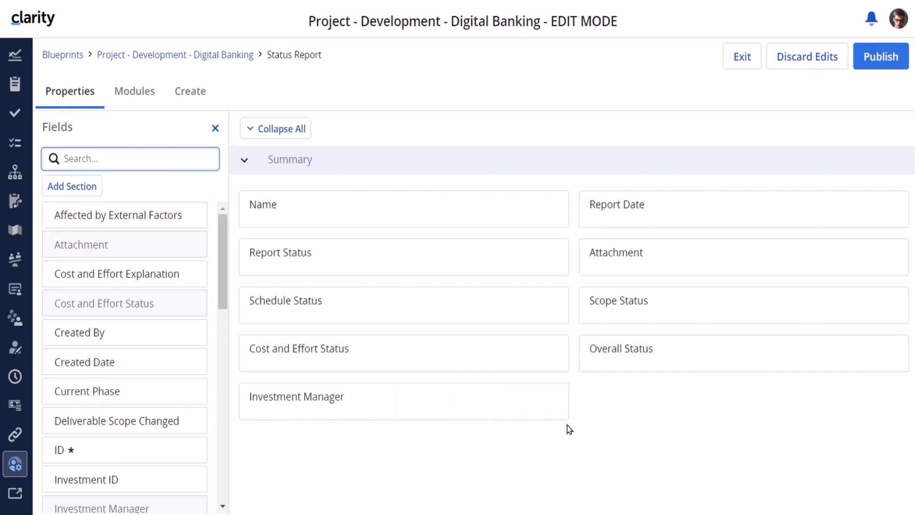
# Add the Investment Manager field below Report Status in the New Status Report create layout, widen it under Report Date, and publish the blueprint.
pyautogui.click(137, 91)
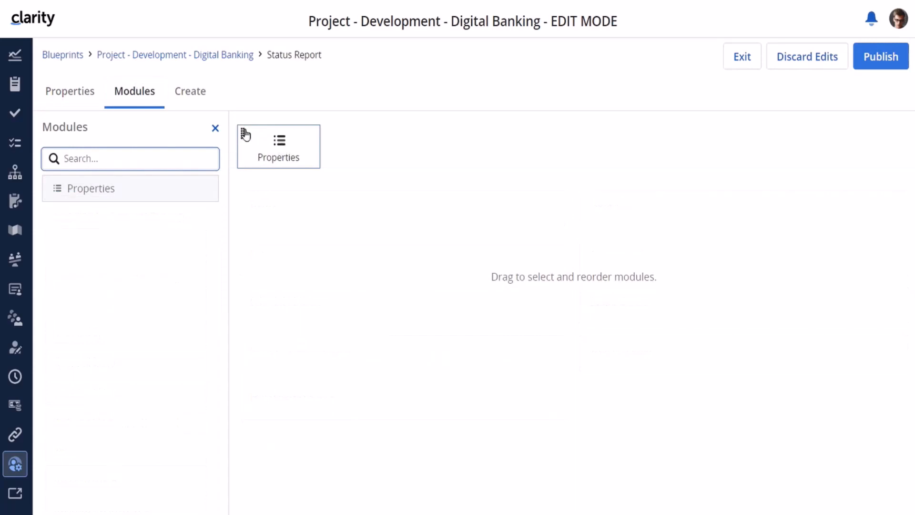
pyautogui.click(193, 93)
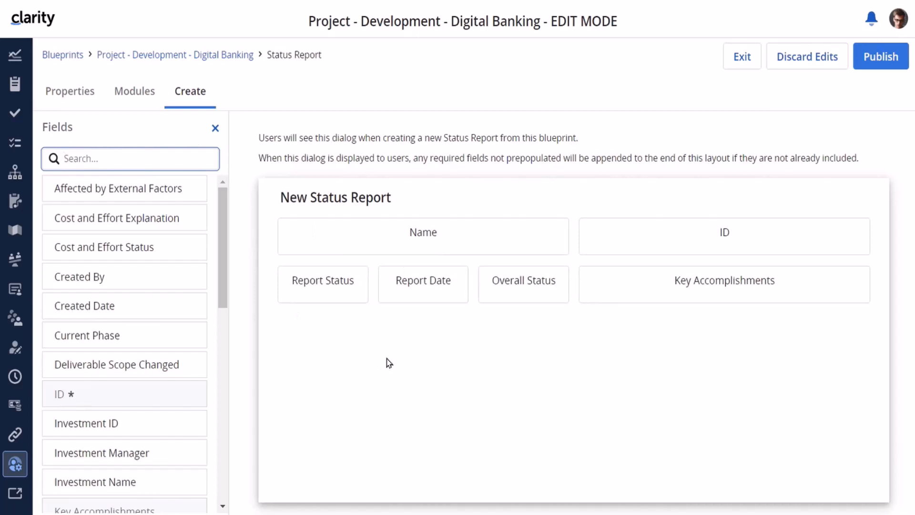
pyautogui.moveTo(119, 453); pyautogui.dragTo(313, 328)
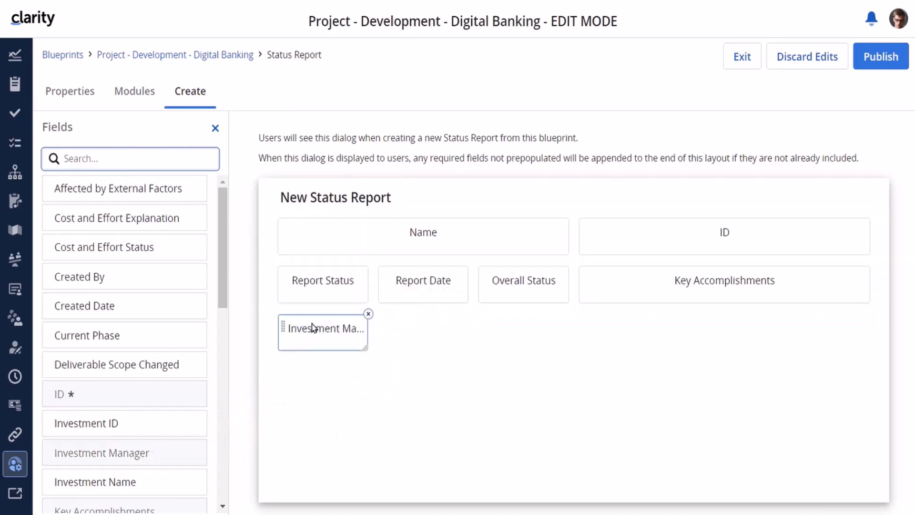
pyautogui.moveTo(365, 347); pyautogui.dragTo(465, 342)
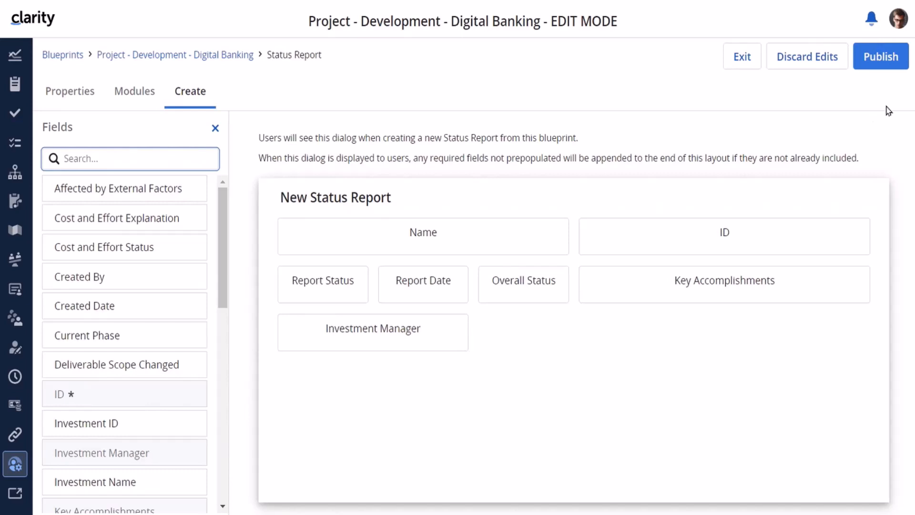
pyautogui.click(882, 57)
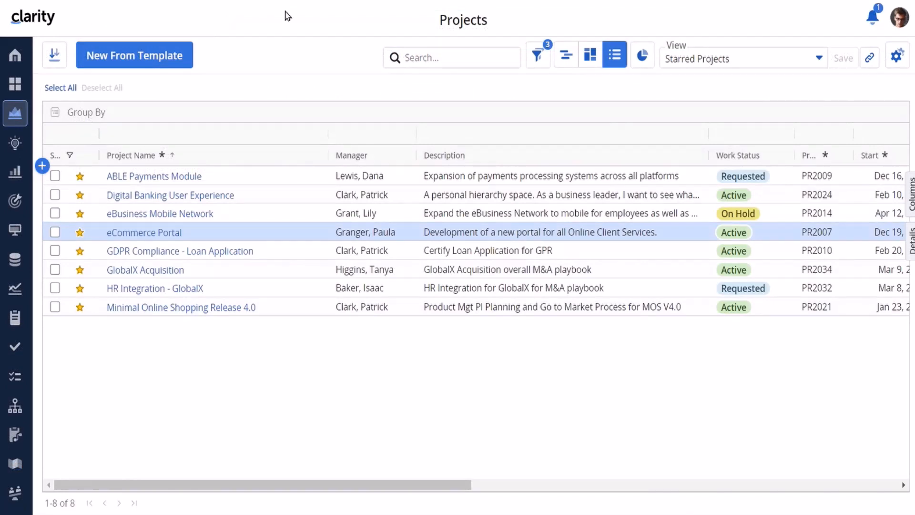
# Review the properties page of the existing draft status report in the eCommerce Portal project and return to the report list.
pyautogui.click(150, 233)
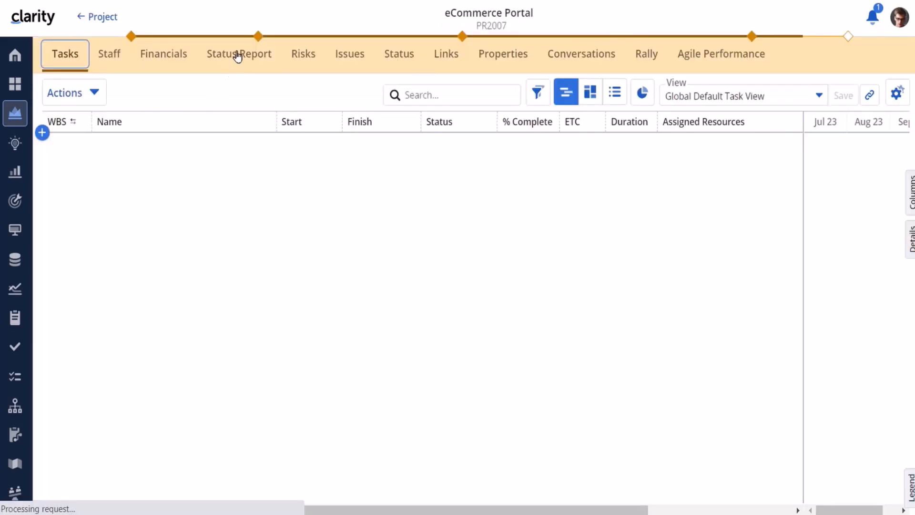
pyautogui.click(237, 55)
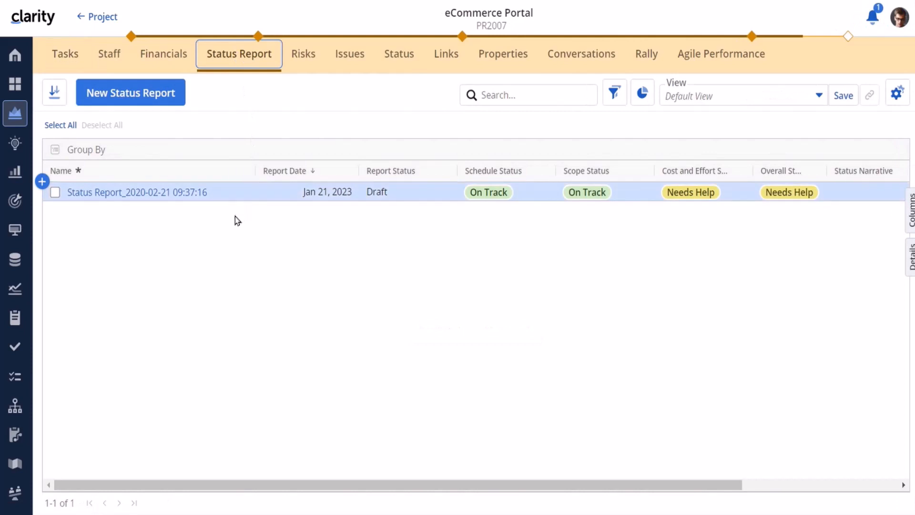
pyautogui.click(138, 192)
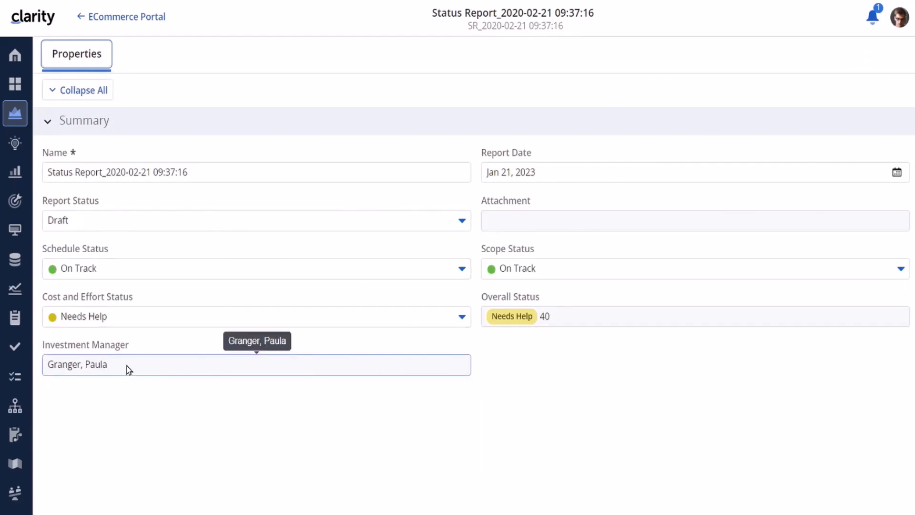
pyautogui.click(108, 19)
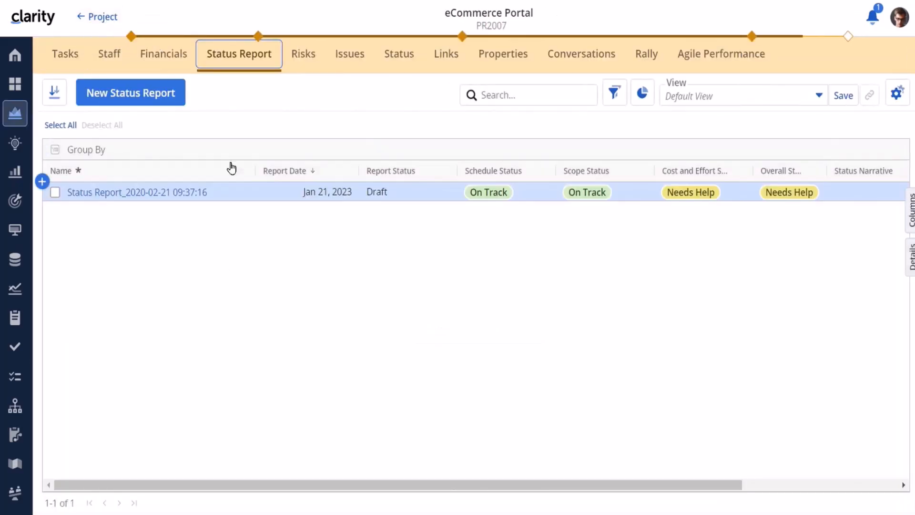
# Create a status report named "Status Aug 23" with the key accomplishment "Delivered software".
pyautogui.click(145, 92)
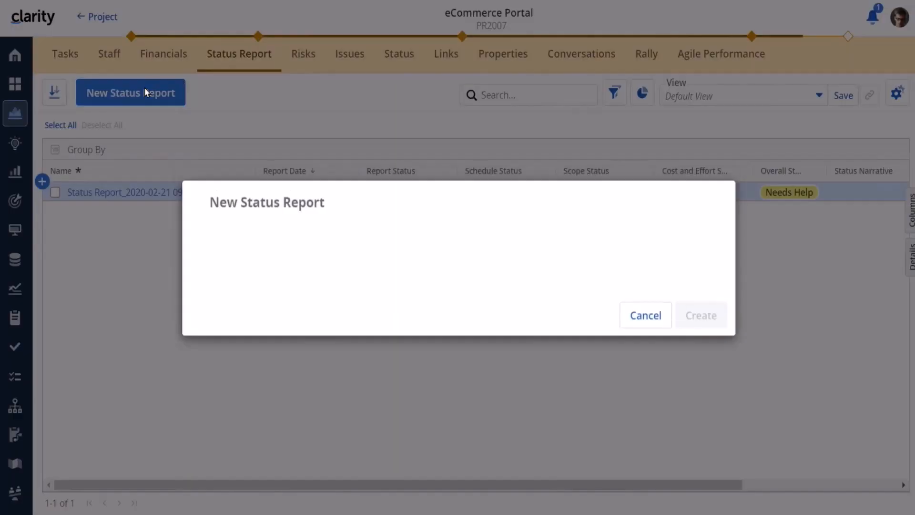
pyautogui.click(254, 209)
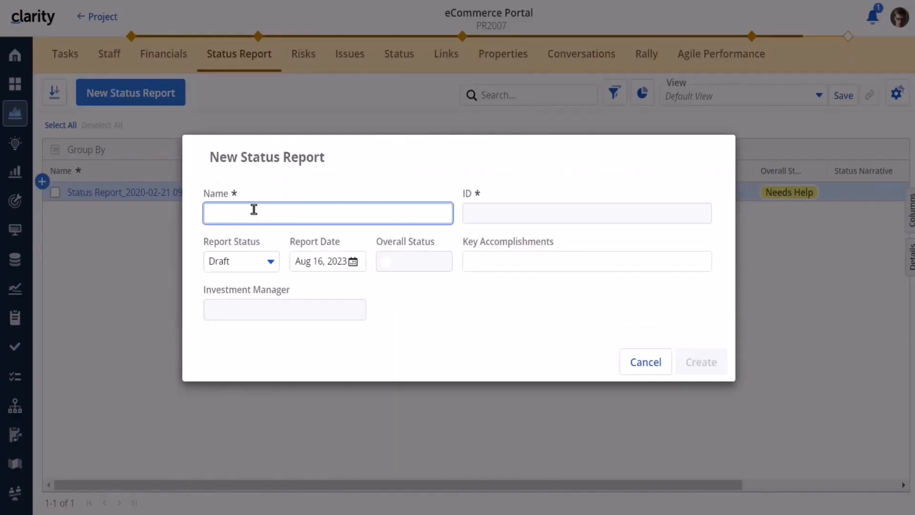
pyautogui.write('Status Au')
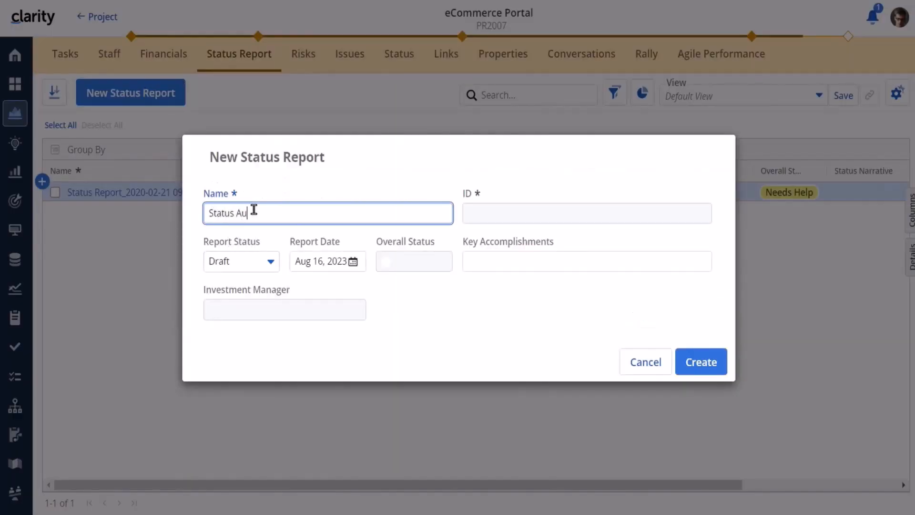
pyautogui.write('g 23')
pyautogui.click(491, 254)
pyautogui.write('Delivered software')
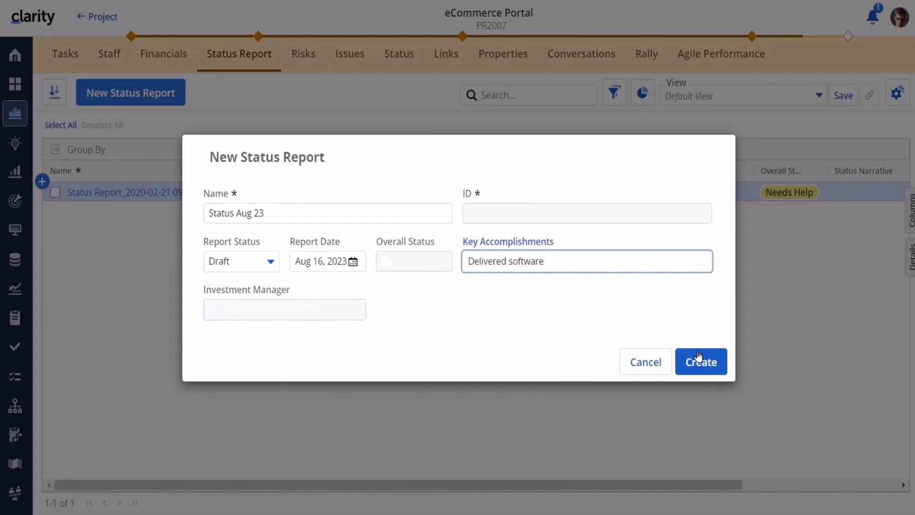
pyautogui.click(699, 360)
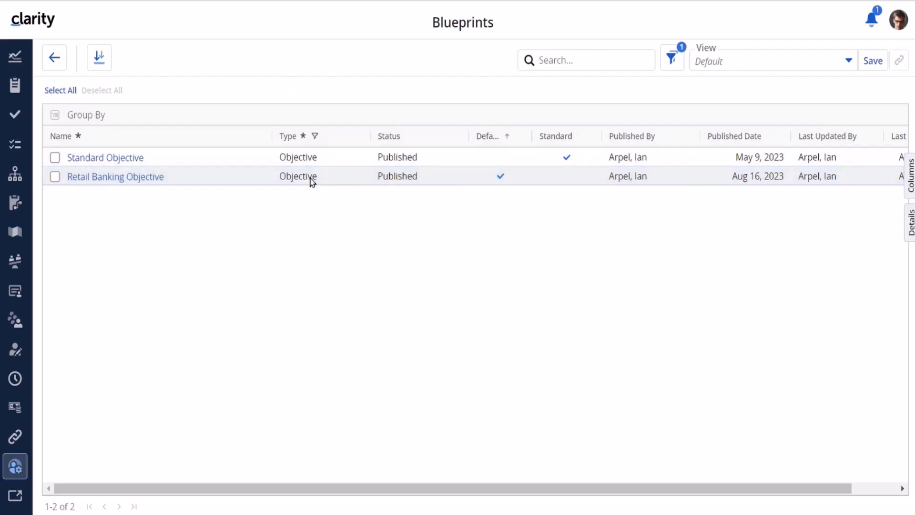
# Edit the Retail Banking Objective blueprint and enable properties navigation and the create dialog for its Key Results module.
pyautogui.click(123, 178)
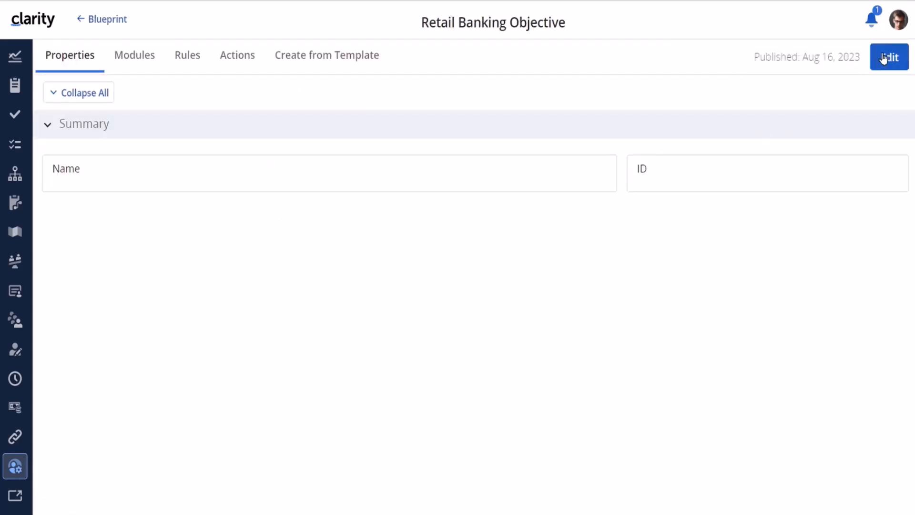
pyautogui.click(886, 58)
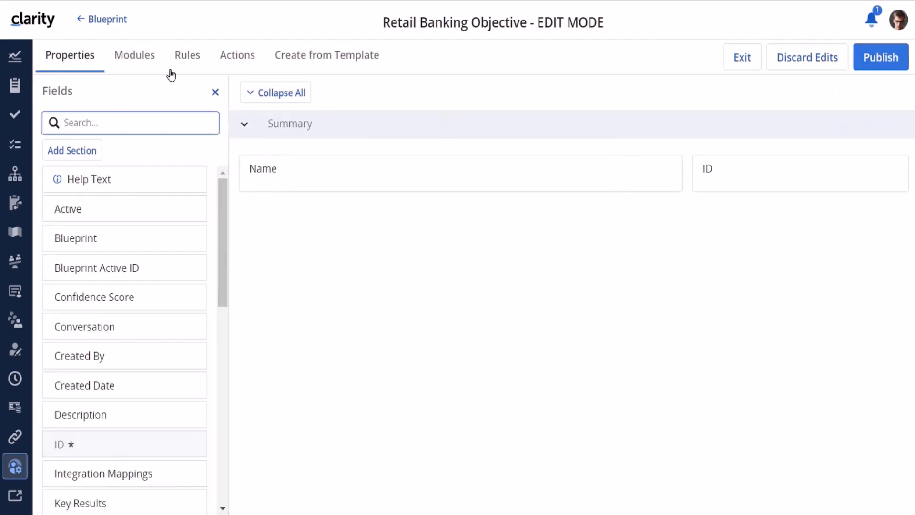
pyautogui.click(135, 58)
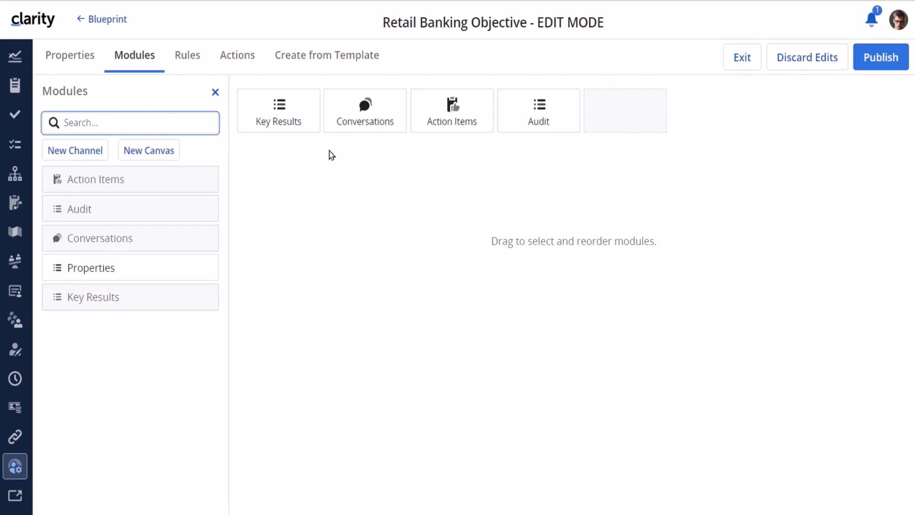
pyautogui.click(292, 108)
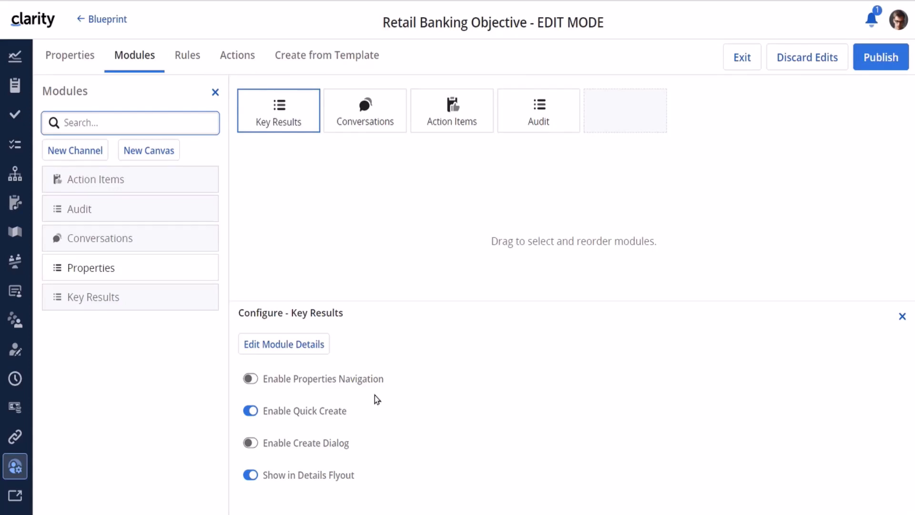
pyautogui.click(250, 378)
pyautogui.click(262, 443)
# Open the Key Results module details for editing and add the Start field below Progress in the Summary section.
pyautogui.click(296, 342)
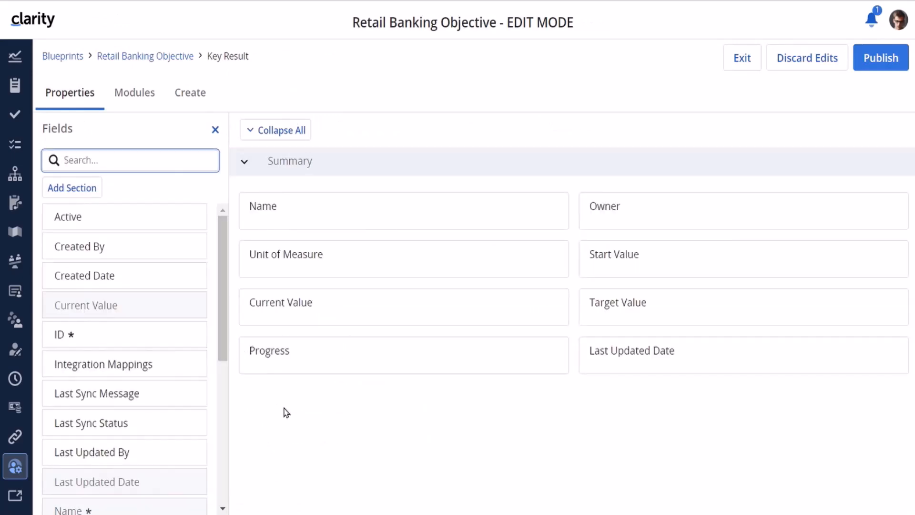
pyautogui.moveTo(225, 271); pyautogui.dragTo(227, 503)
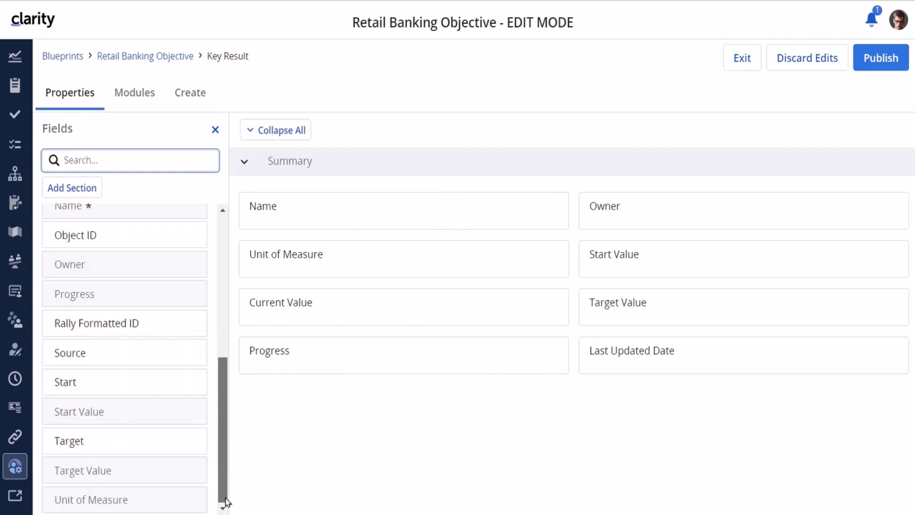
pyautogui.moveTo(83, 382); pyautogui.dragTo(278, 390)
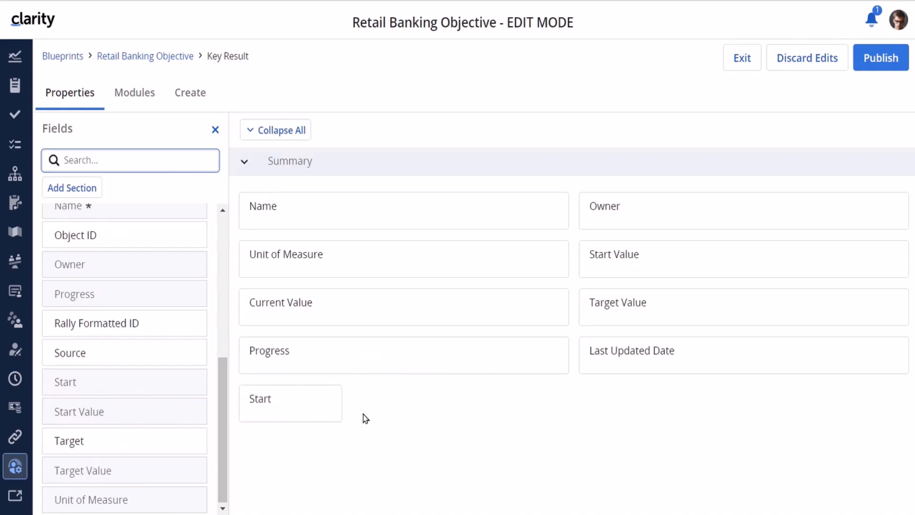
# Check the Key Result modules, add the Start field below Name in the New Key Result create layout, and publish the blueprint.
pyautogui.click(133, 94)
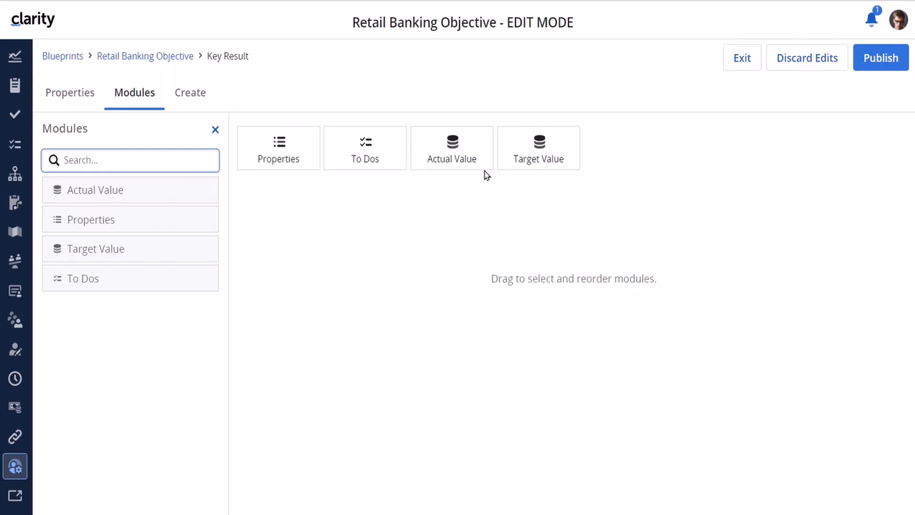
pyautogui.click(196, 94)
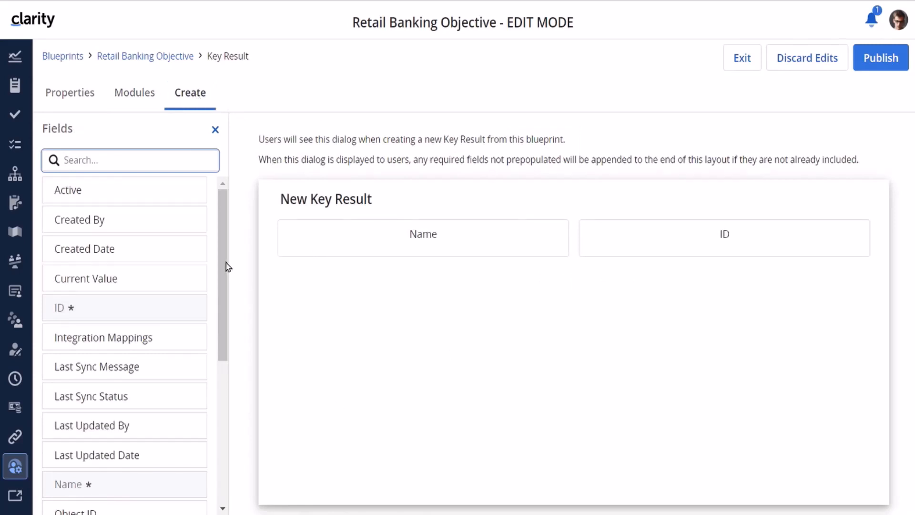
pyautogui.moveTo(224, 263); pyautogui.dragTo(229, 439)
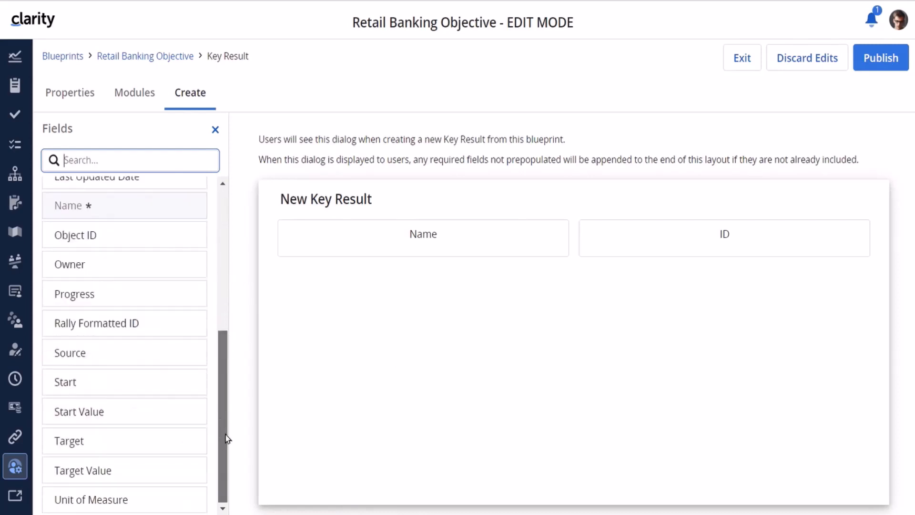
pyautogui.moveTo(98, 380); pyautogui.dragTo(311, 278)
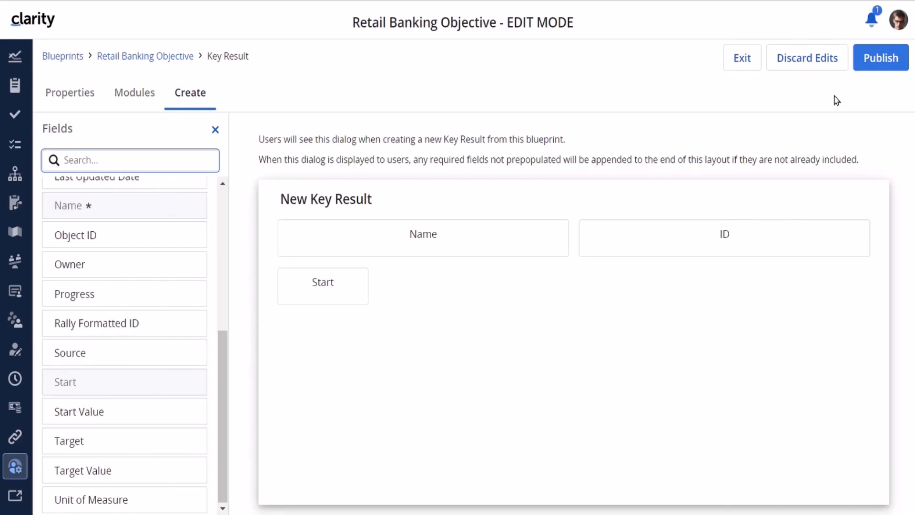
pyautogui.click(884, 57)
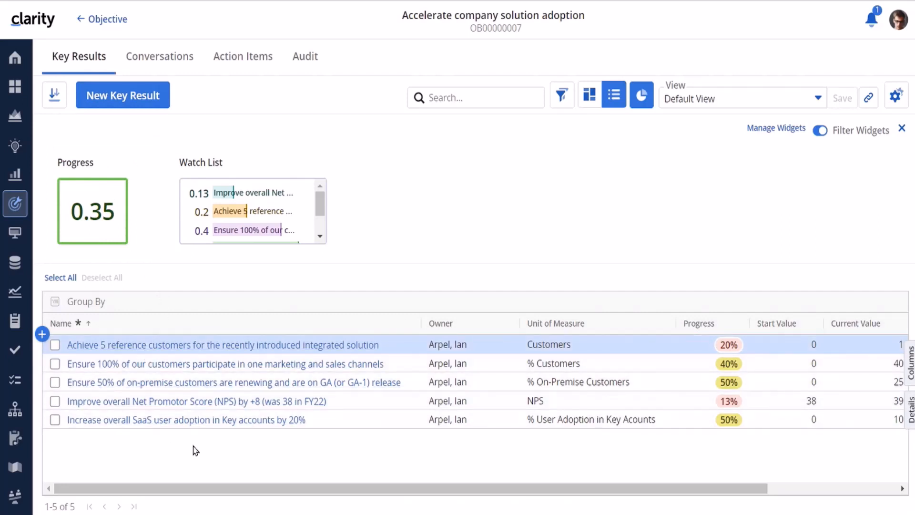
# Review the "Achieve 5 reference customers" key result on its properties page and in the details flyout.
pyautogui.click(149, 345)
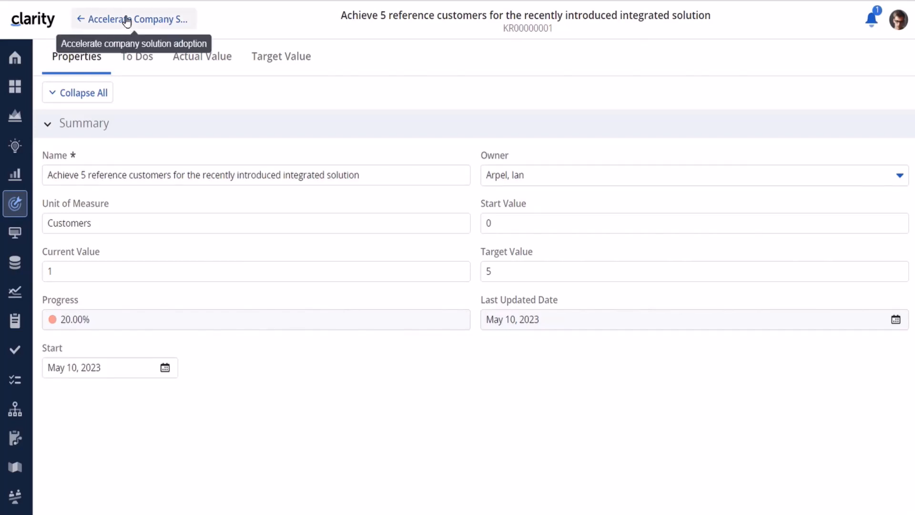
pyautogui.click(125, 20)
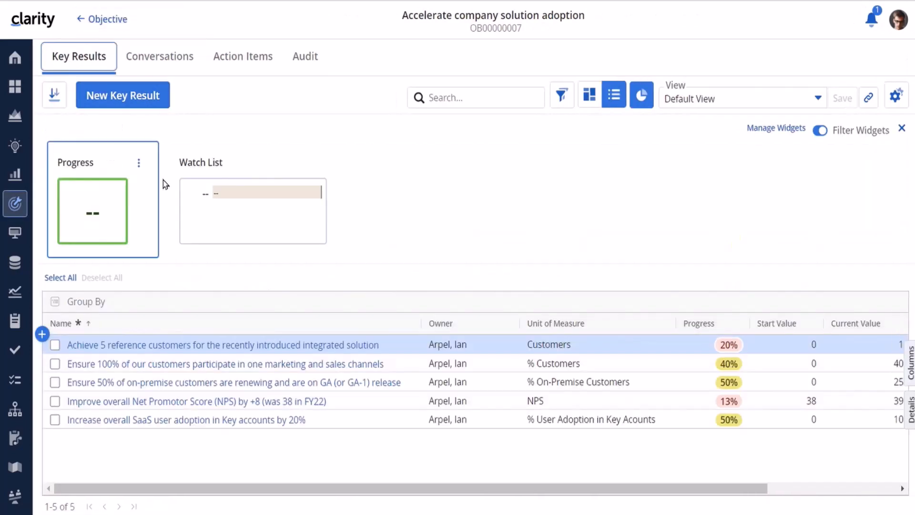
pyautogui.click(912, 409)
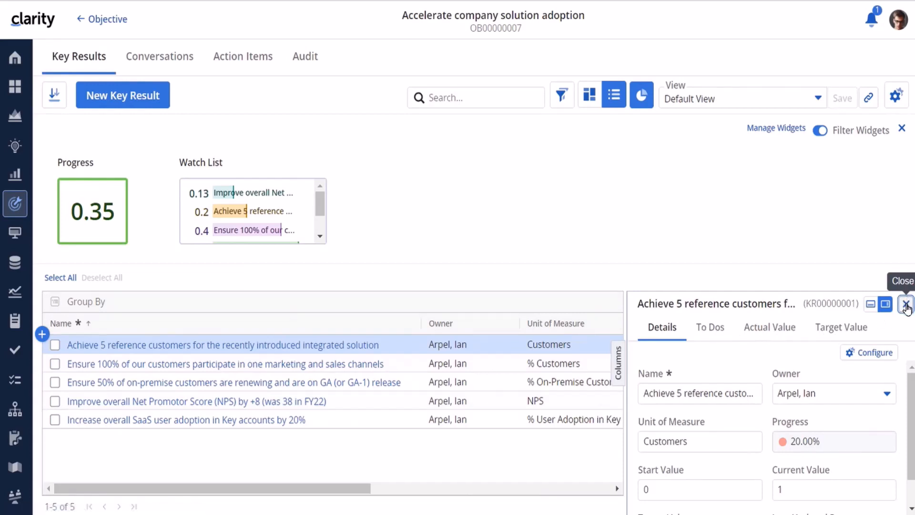
pyautogui.click(907, 304)
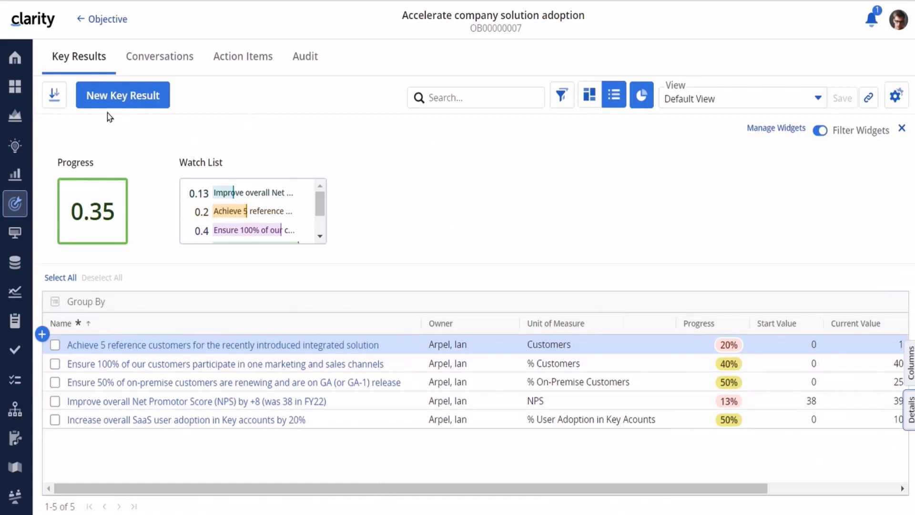
# Create a key result named "FY 23 Result" under the Accelerate company solution adoption objective.
pyautogui.click(128, 93)
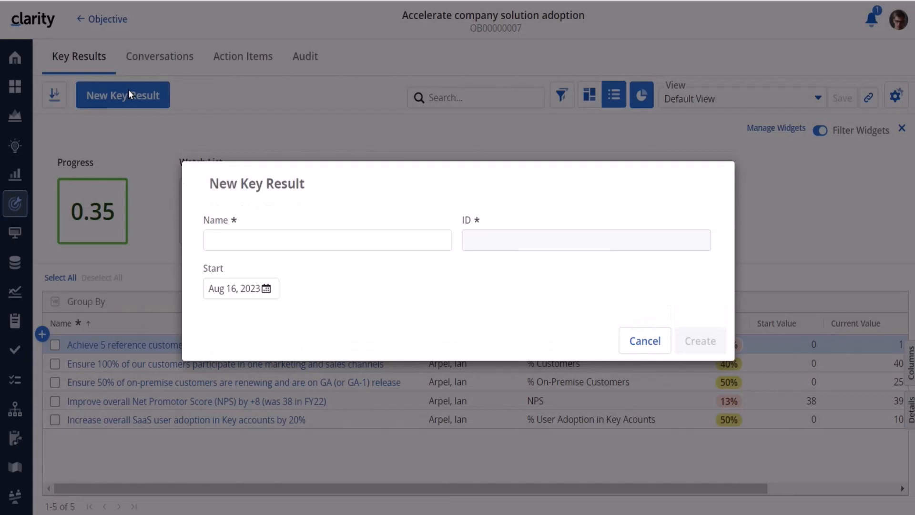
pyautogui.click(235, 239)
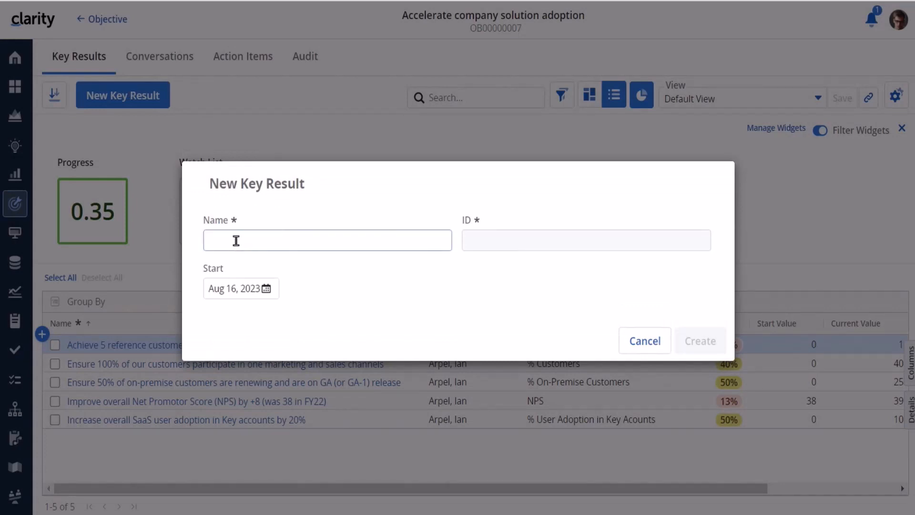
pyautogui.write('FY 23')
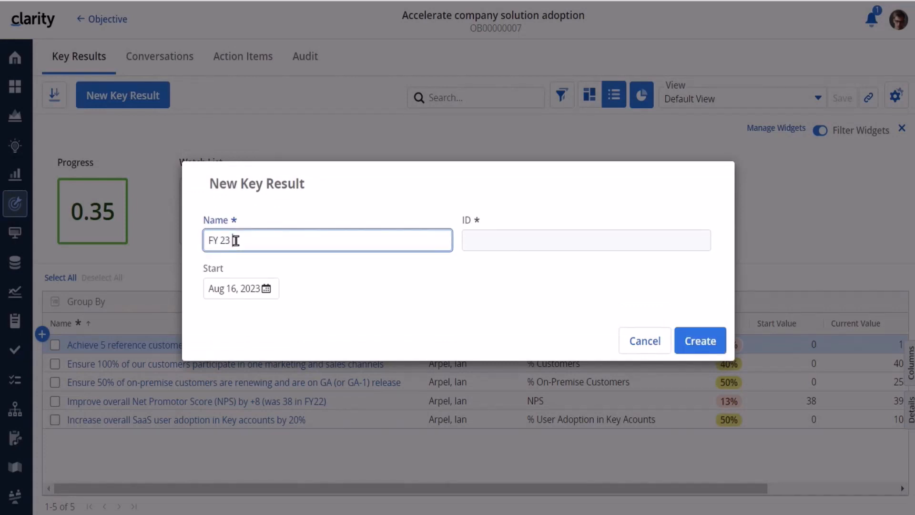
pyautogui.write(' Result')
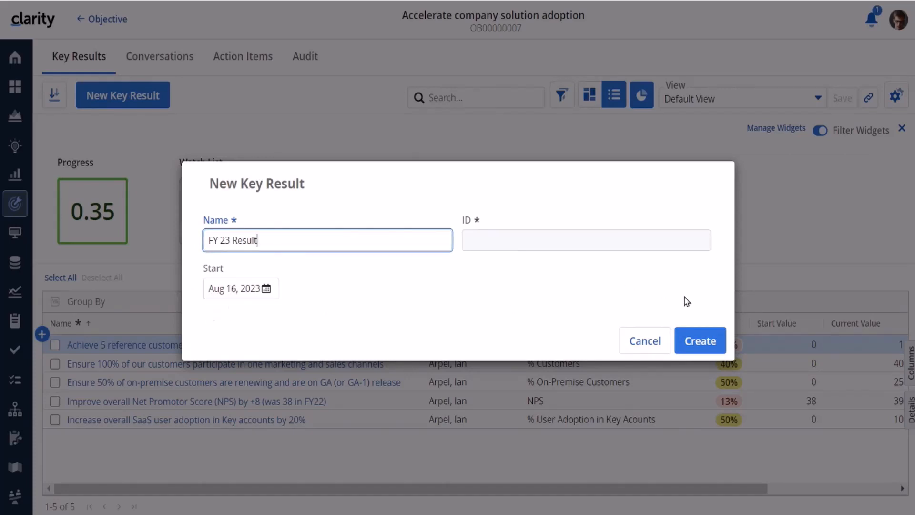
pyautogui.click(696, 339)
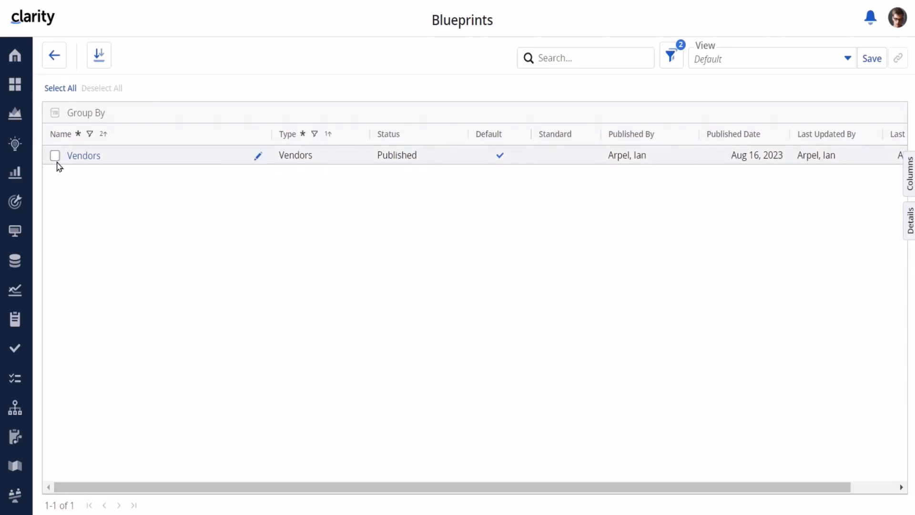
# Open the Vendors blueprint for editing and enable Properties Navigation and Create Dialog for the Vendor Contracts module.
pyautogui.click(82, 160)
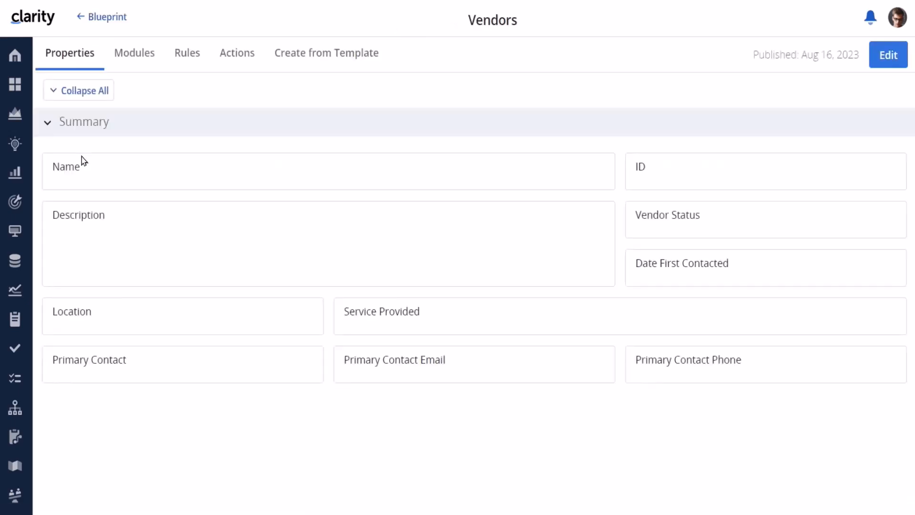
pyautogui.click(887, 54)
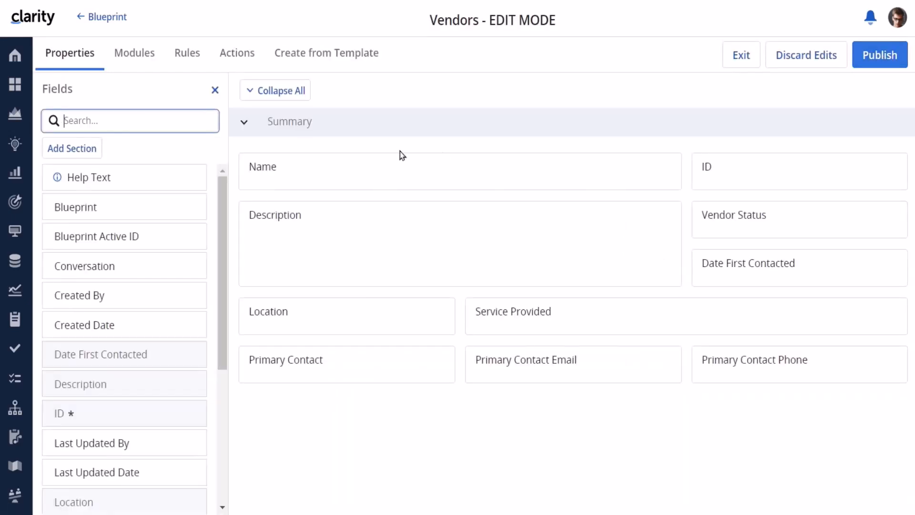
pyautogui.click(135, 55)
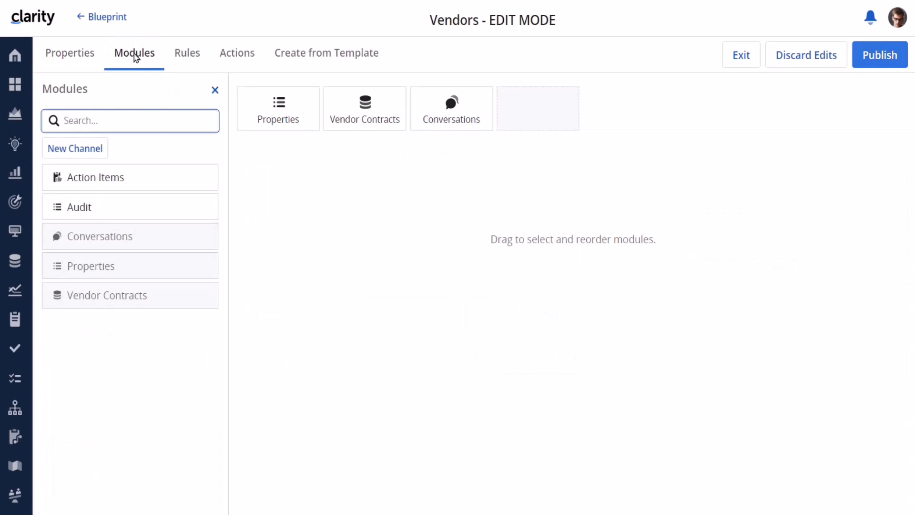
pyautogui.moveTo(376, 133)
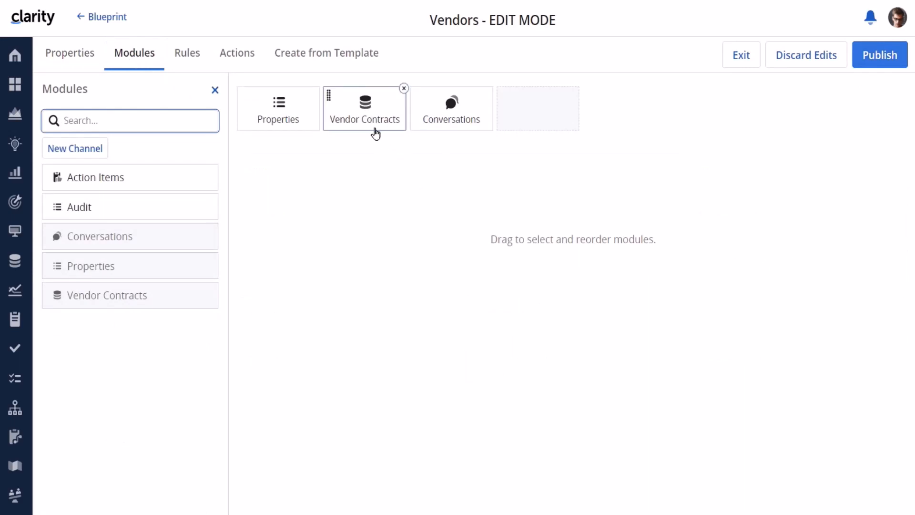
pyautogui.click(373, 105)
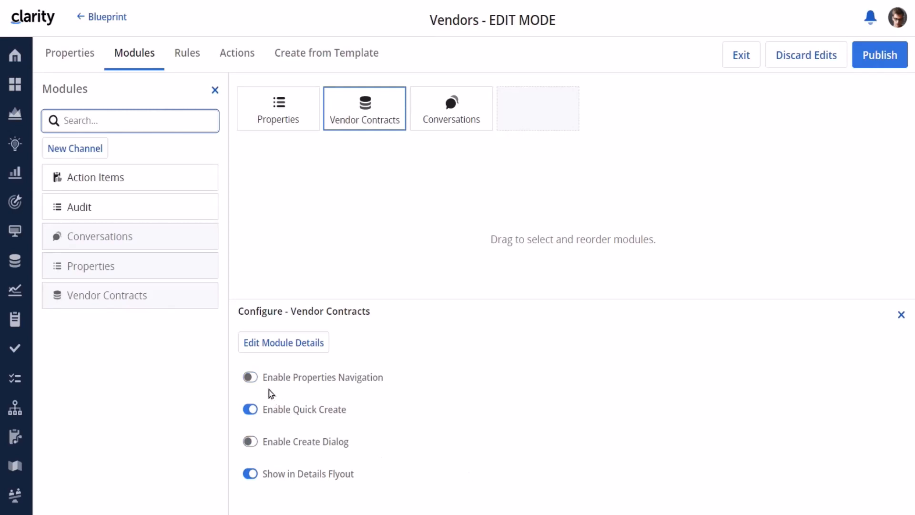
pyautogui.click(256, 378)
pyautogui.click(252, 443)
# In the Vendor Contracts module details, add a Description field filling the row beside Owner and add the Vendor Discounts module.
pyautogui.click(290, 345)
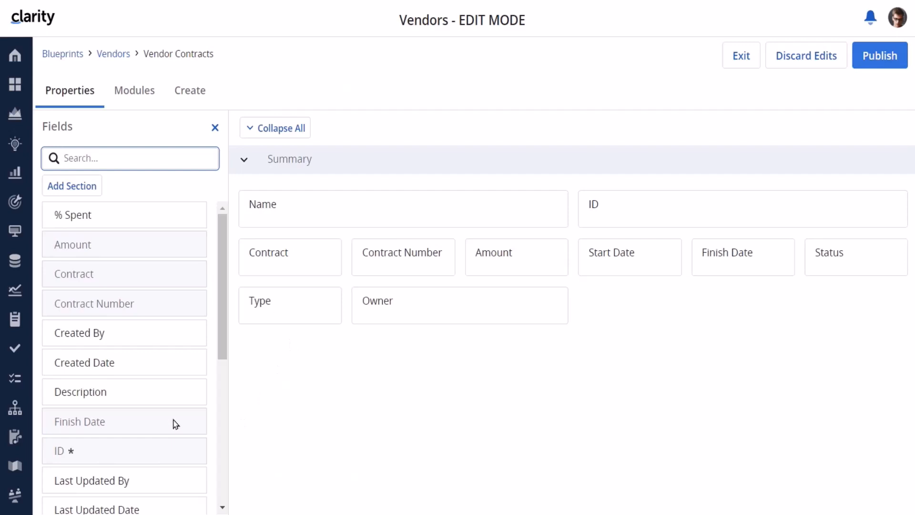
pyautogui.moveTo(91, 395); pyautogui.dragTo(612, 306)
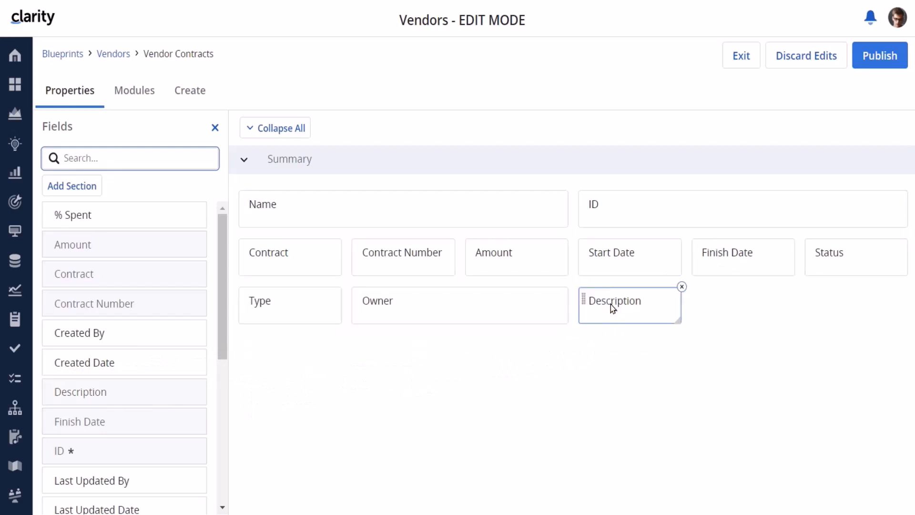
pyautogui.moveTo(677, 322); pyautogui.dragTo(903, 323)
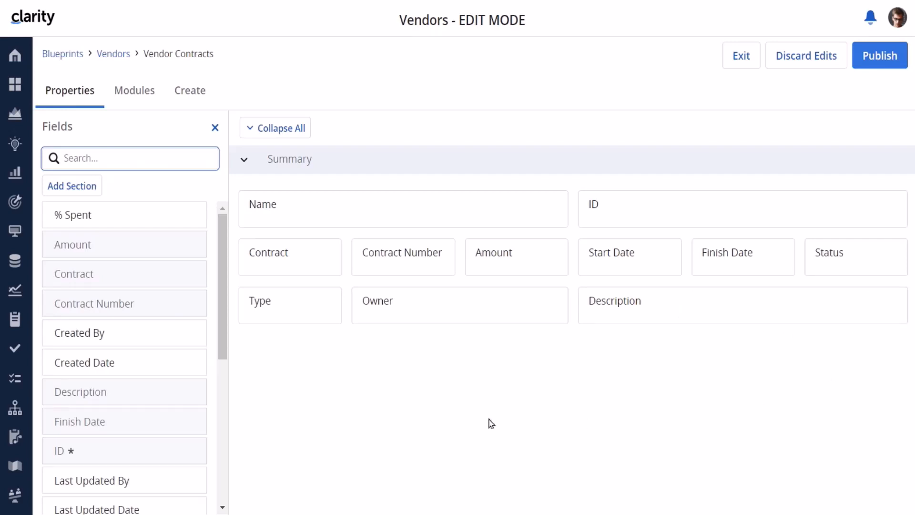
pyautogui.click(136, 93)
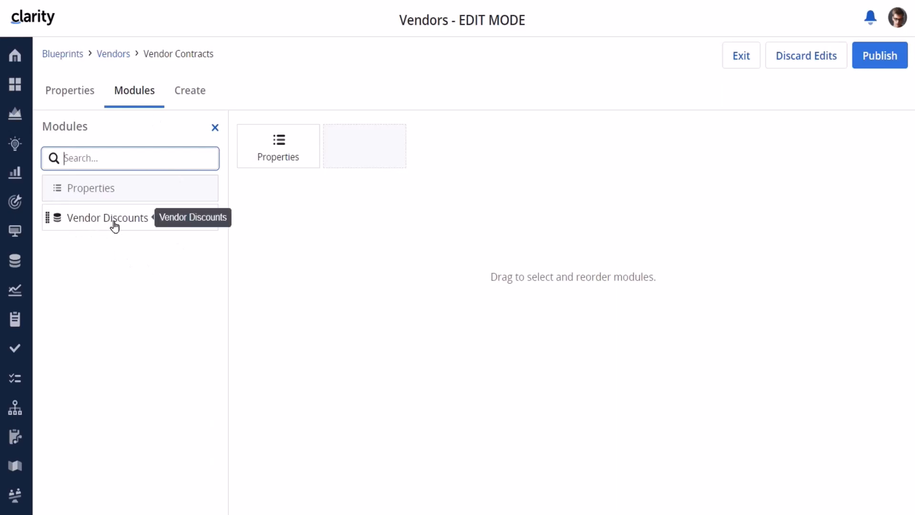
pyautogui.moveTo(95, 222); pyautogui.dragTo(361, 162)
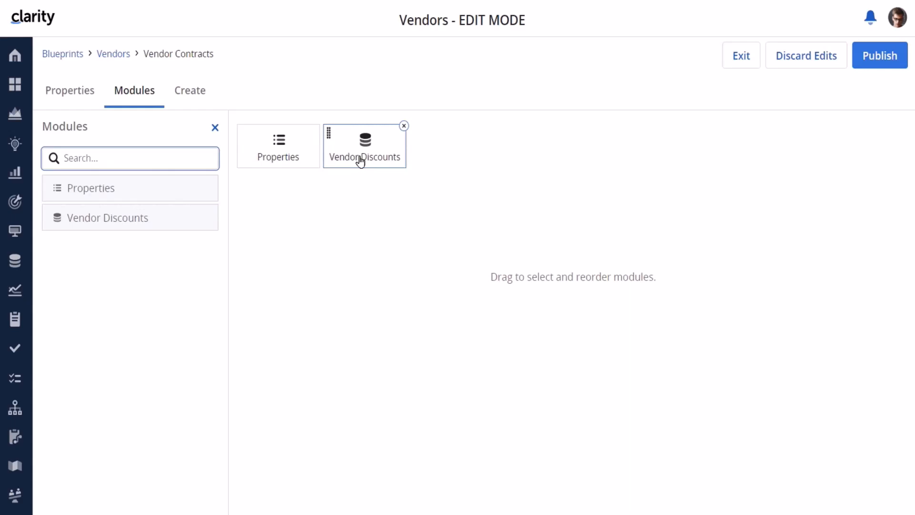
# Add the Description field beside Owner in the New Vendor Contracts create layout and publish the blueprint.
pyautogui.click(192, 92)
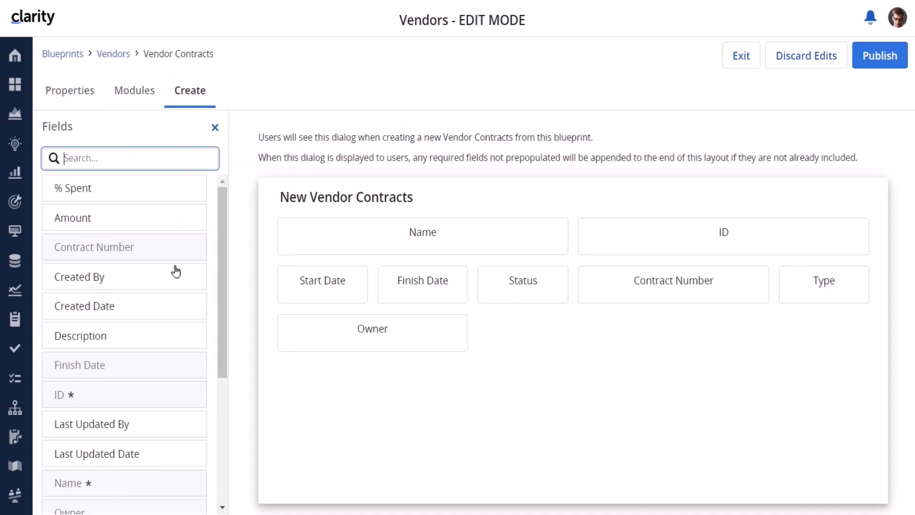
pyautogui.moveTo(113, 340); pyautogui.dragTo(876, 357)
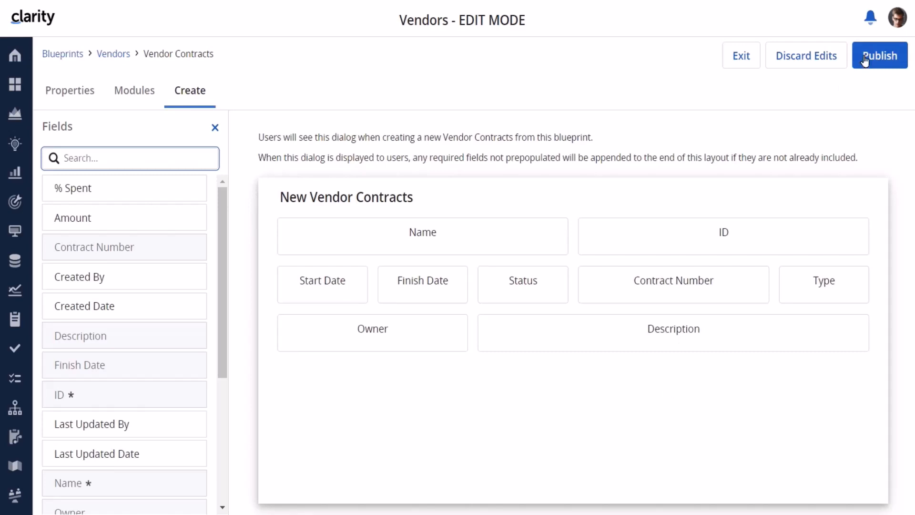
pyautogui.click(880, 55)
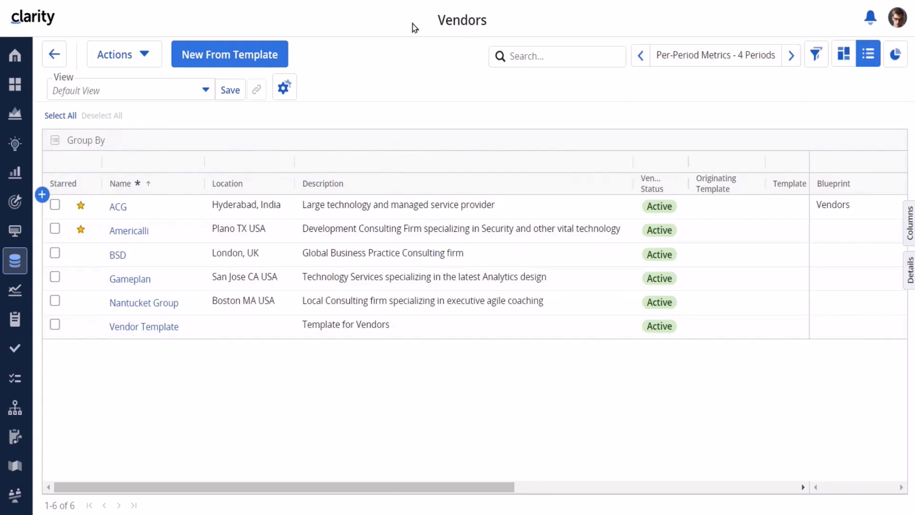
# Review the ACG vendor's existing contract on its properties page and in the details flyout.
pyautogui.click(116, 208)
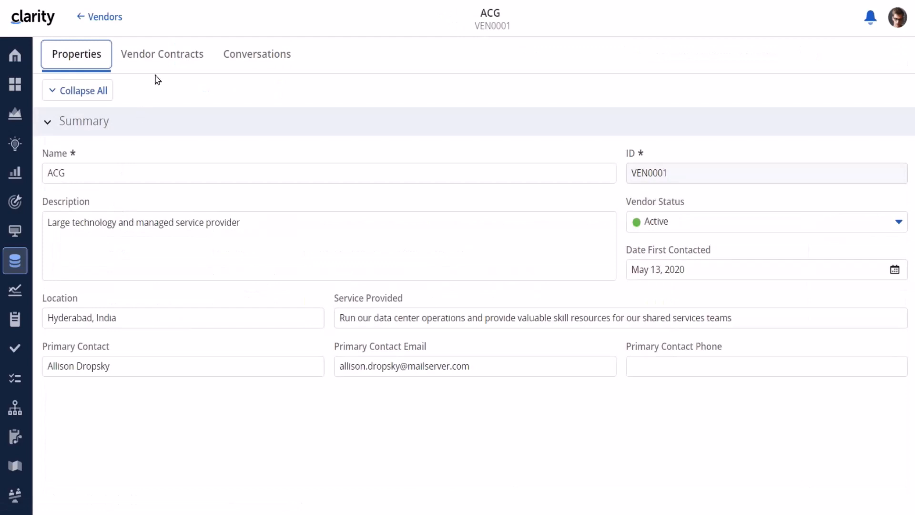
pyautogui.click(164, 63)
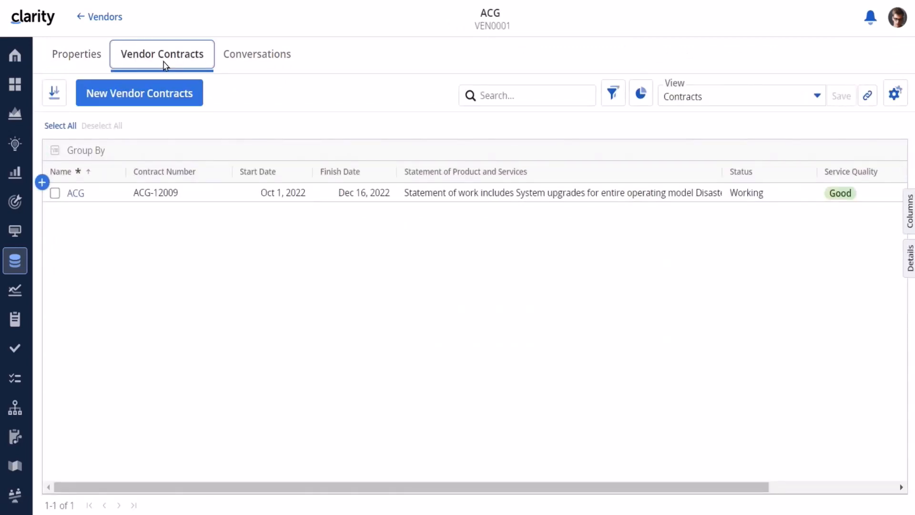
pyautogui.click(81, 195)
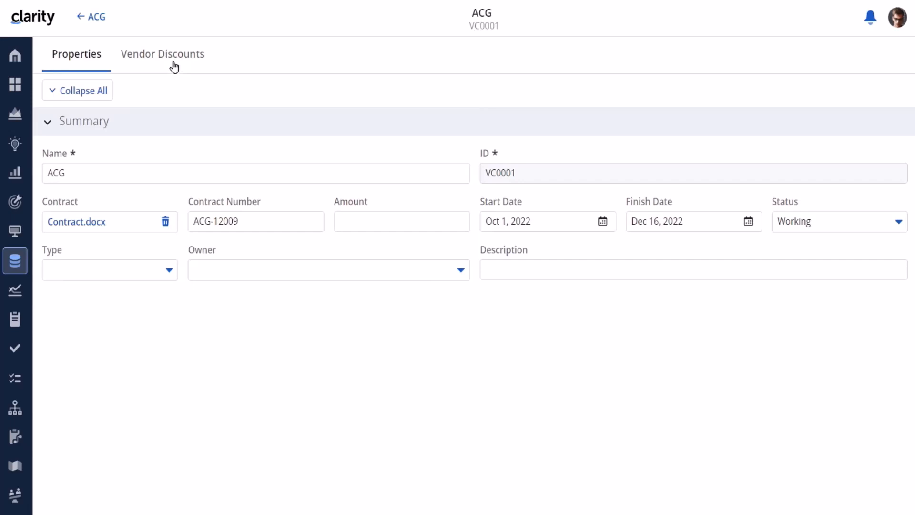
pyautogui.click(95, 19)
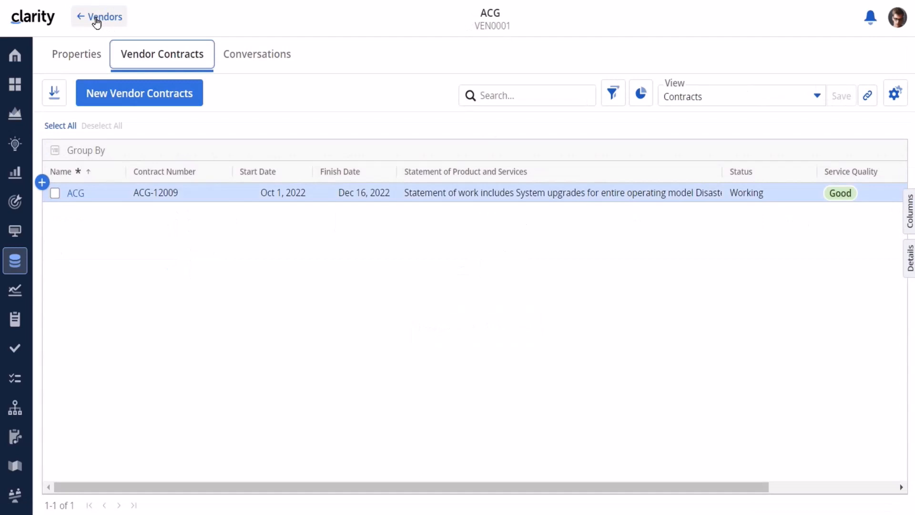
pyautogui.click(911, 259)
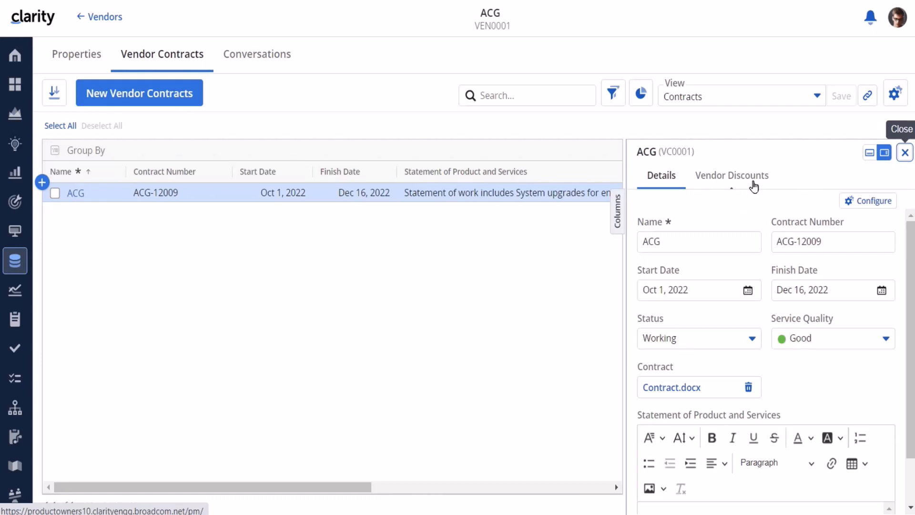
pyautogui.click(906, 153)
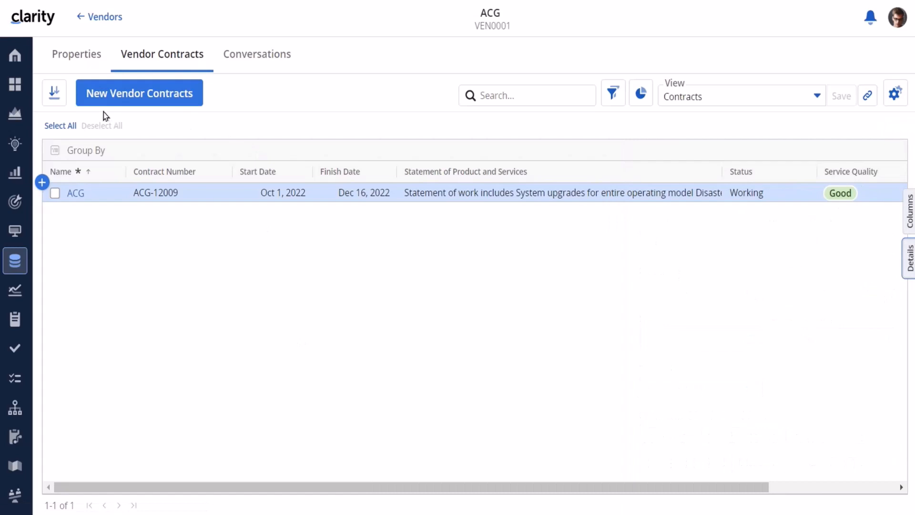
# Create a vendor contract named "Contract 1" under the ACG vendor.
pyautogui.click(156, 92)
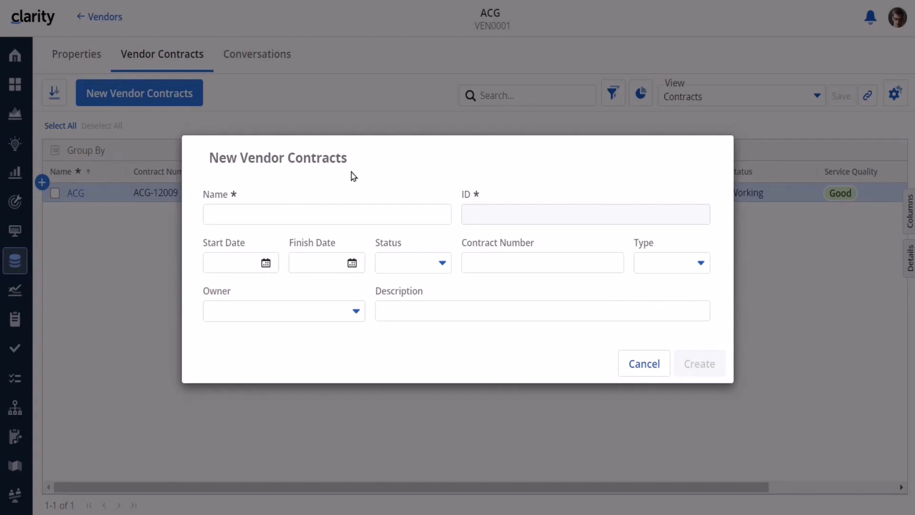
pyautogui.click(392, 315)
pyautogui.click(280, 216)
pyautogui.write('Contract 1')
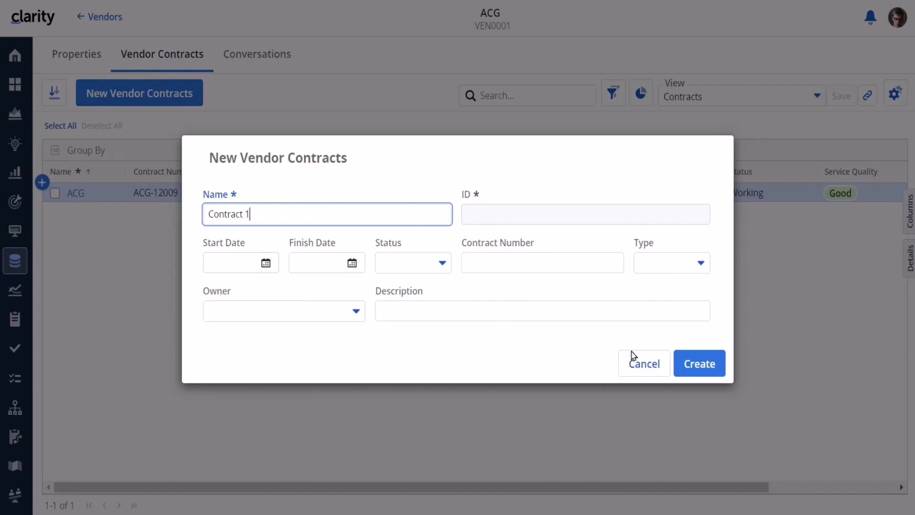
pyautogui.click(695, 363)
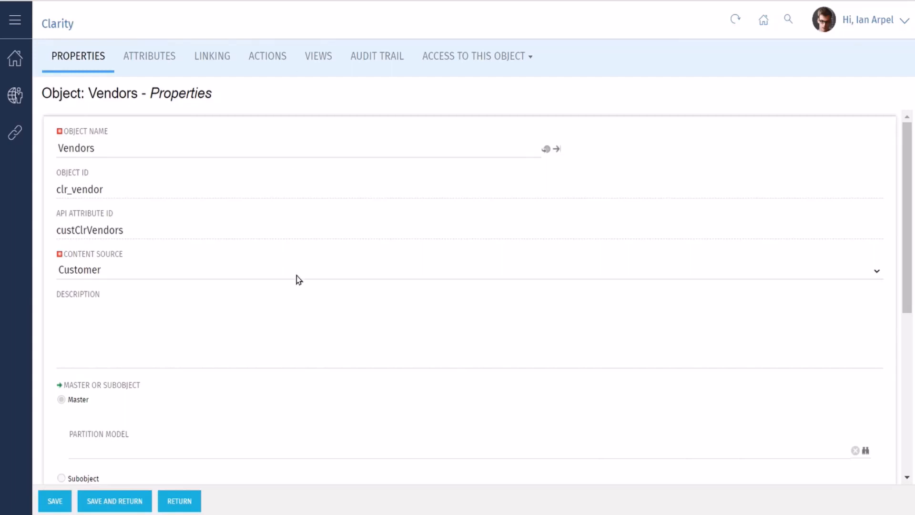
# Check the template setting in the Vendors object's properties and filter its attributes by the name "template".
pyautogui.scroll(-6, 296, 279)
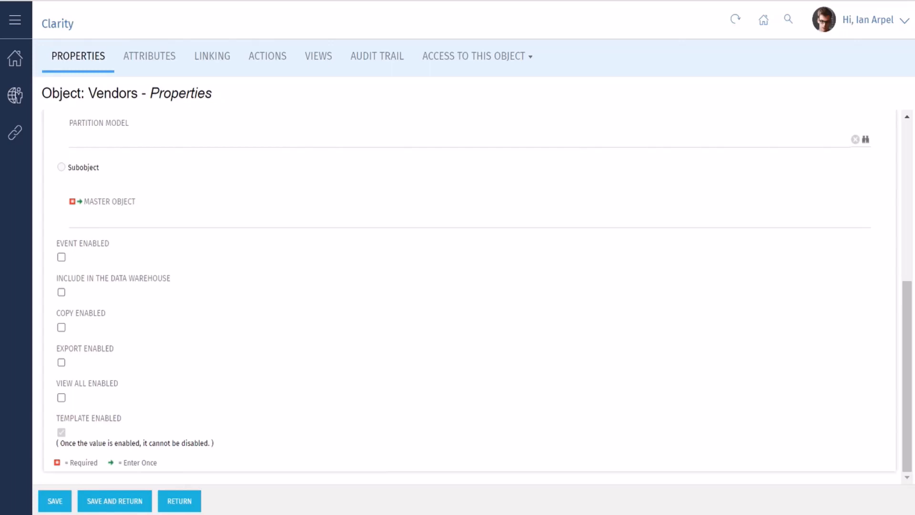
pyautogui.click(150, 53)
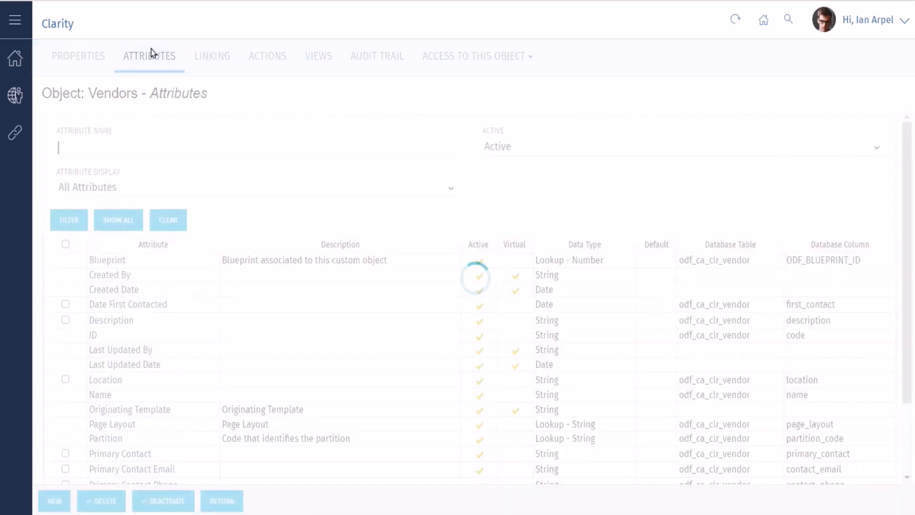
pyautogui.scroll(-2, 219, 236)
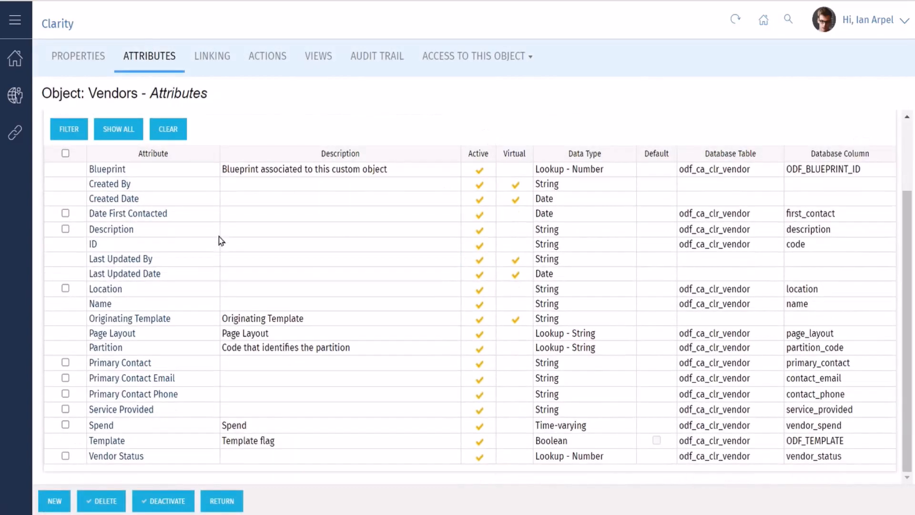
pyautogui.scroll(2, 219, 240)
pyautogui.write('template')
pyautogui.click(69, 220)
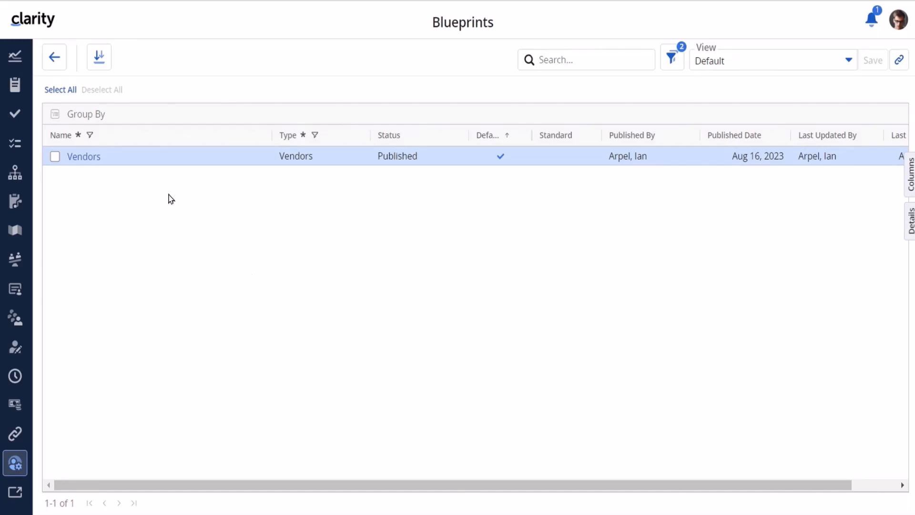
# Open the Vendors blueprint for editing and add a full-width Description field below Name in the Create from Template layout.
pyautogui.click(90, 156)
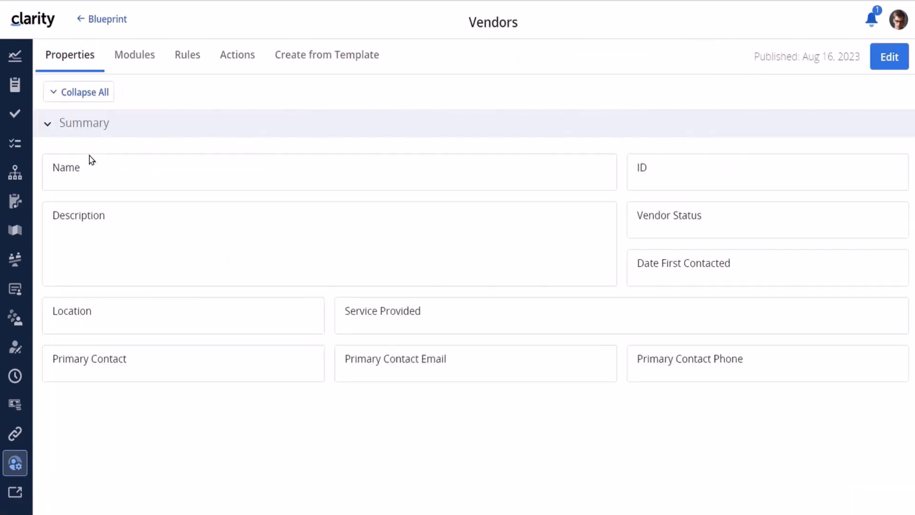
pyautogui.click(890, 53)
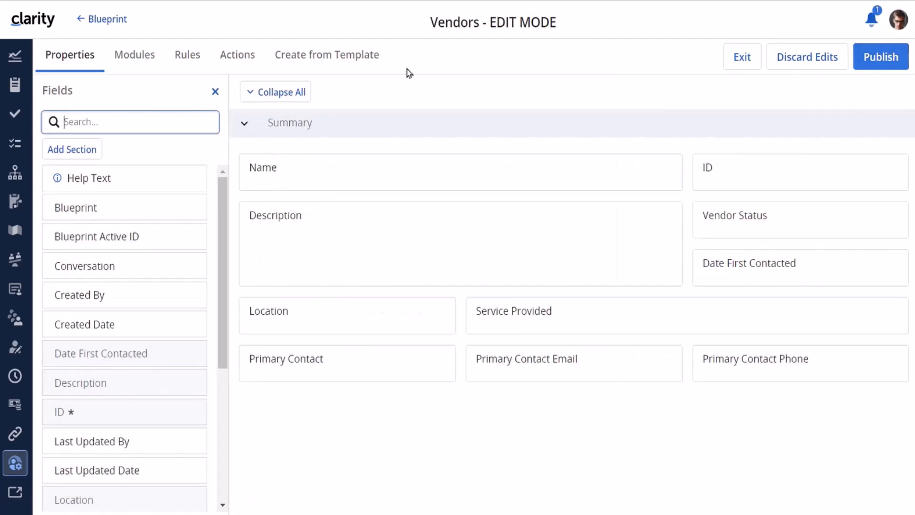
pyautogui.click(326, 58)
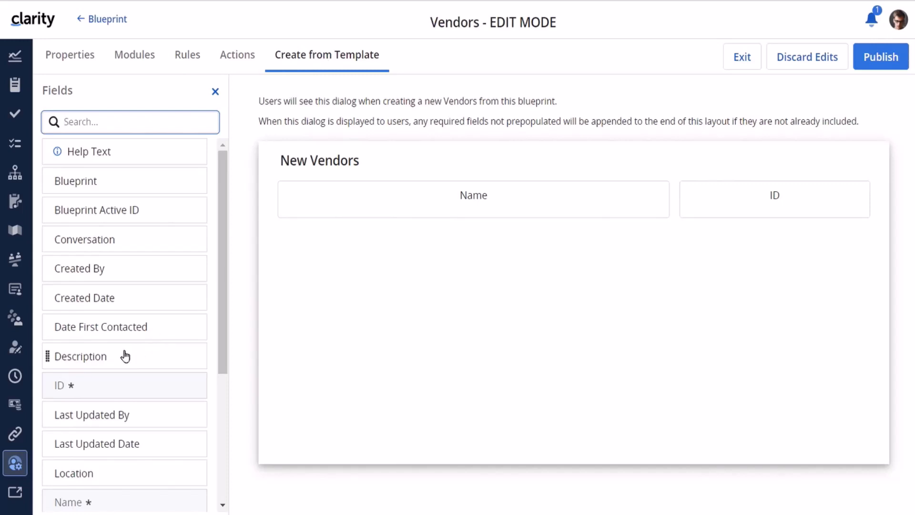
pyautogui.moveTo(129, 356); pyautogui.dragTo(323, 237)
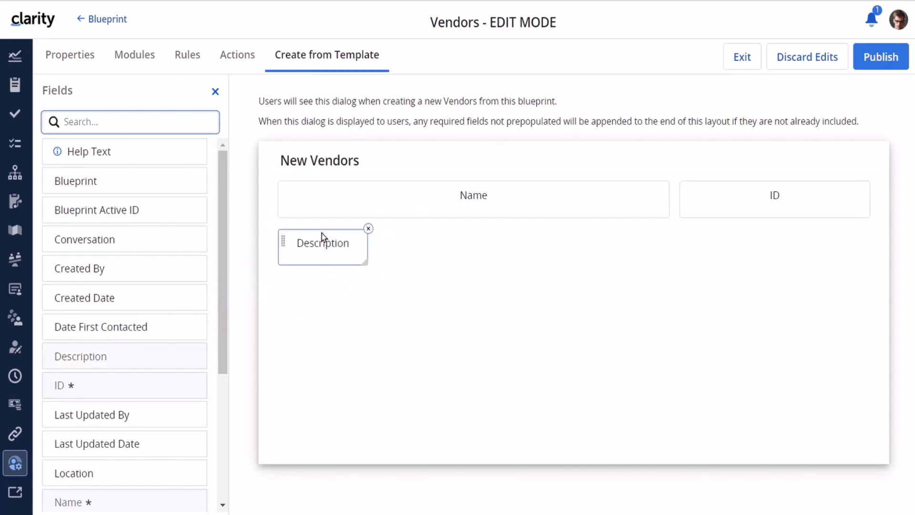
pyautogui.moveTo(362, 263); pyautogui.dragTo(869, 245)
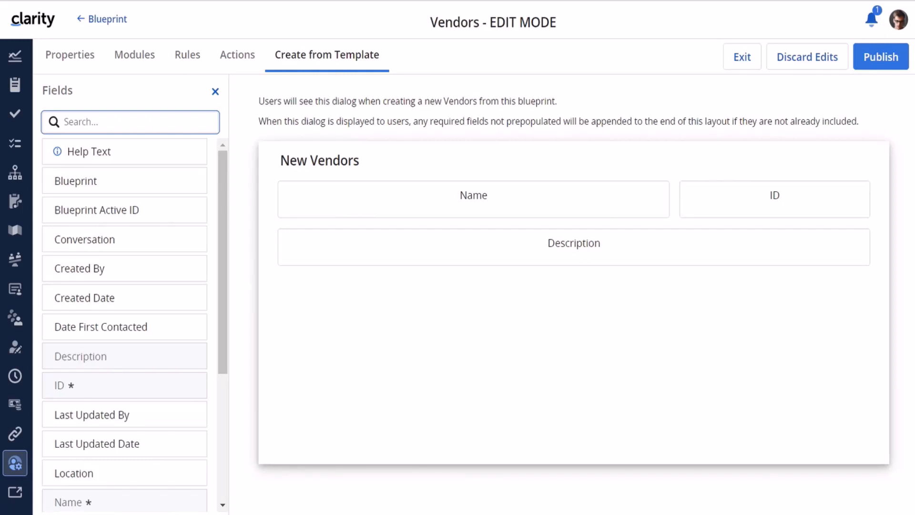
# Open the "Location is Always Required" rule of the Vendors blueprint and examine its type, conditions and required-attribute action.
pyautogui.click(188, 55)
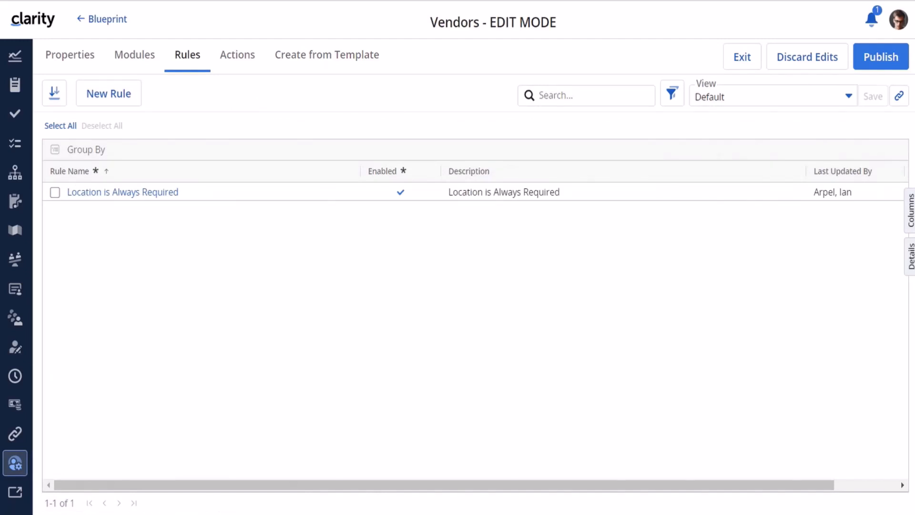
pyautogui.click(137, 194)
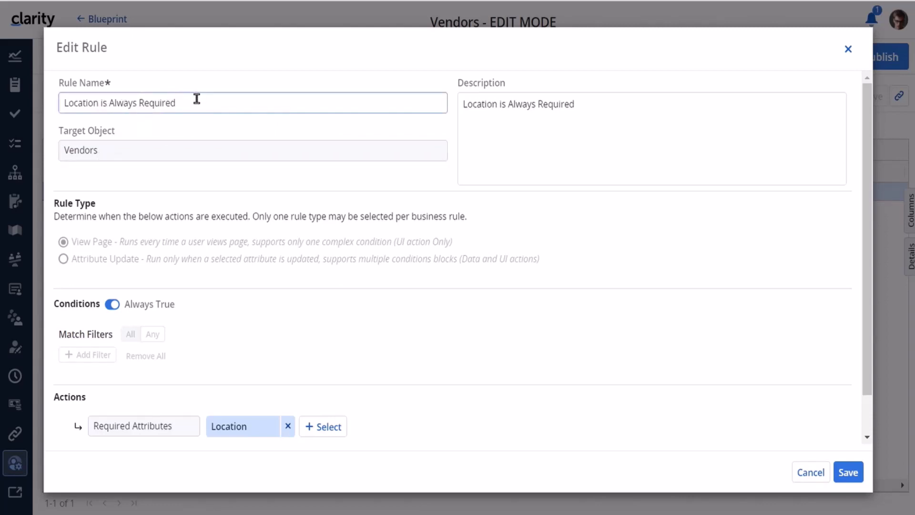
pyautogui.scroll(-1, 219, 156)
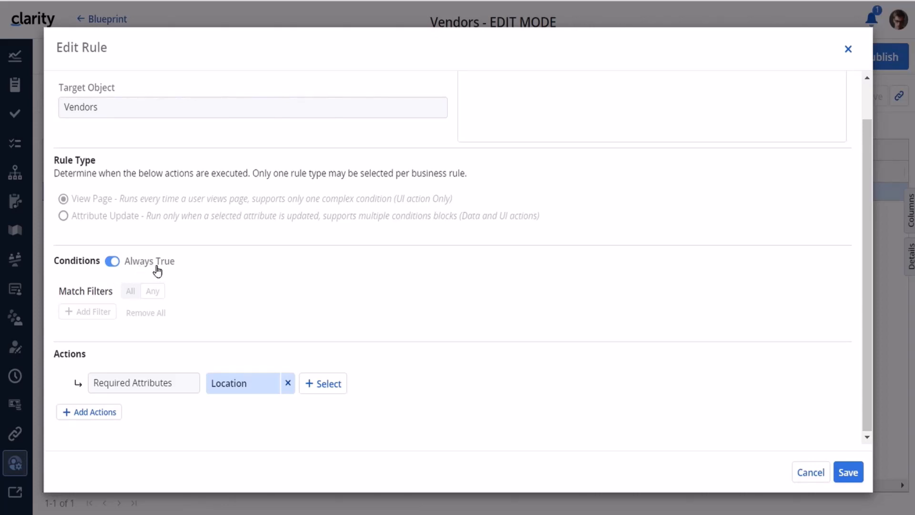
pyautogui.moveTo(71, 379)
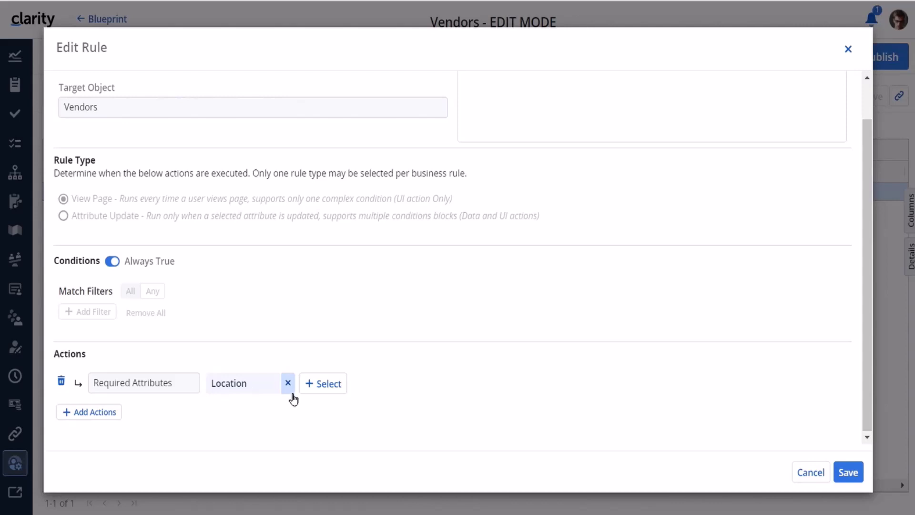
# Save the location rule, publish the Vendors blueprint, and open the Vendors custom object list.
pyautogui.click(848, 473)
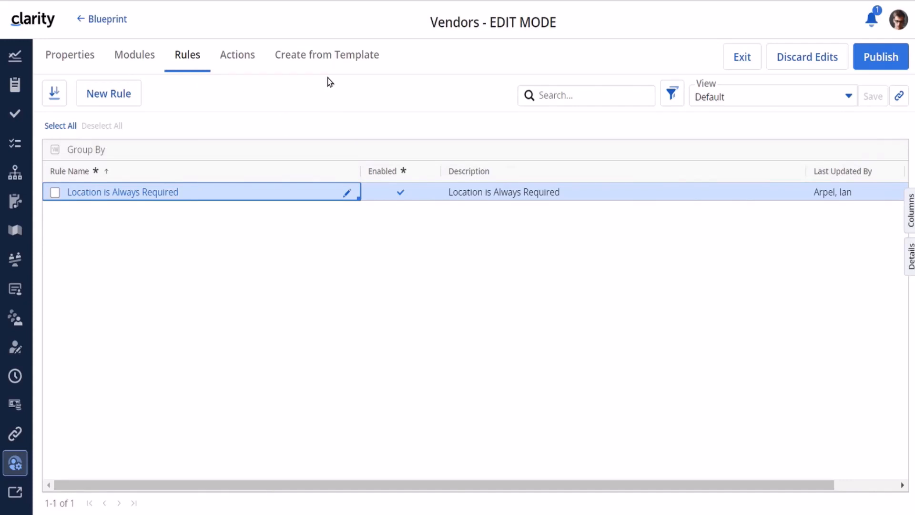
pyautogui.click(880, 57)
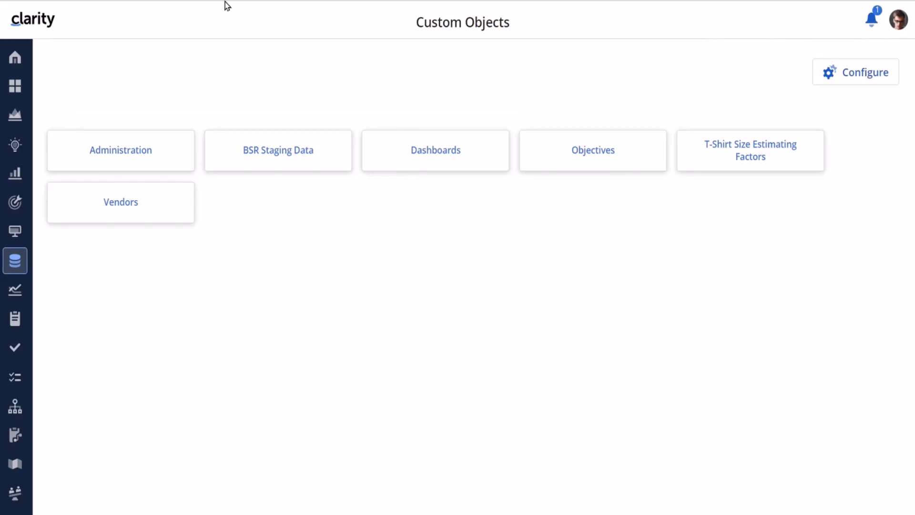
pyautogui.click(120, 206)
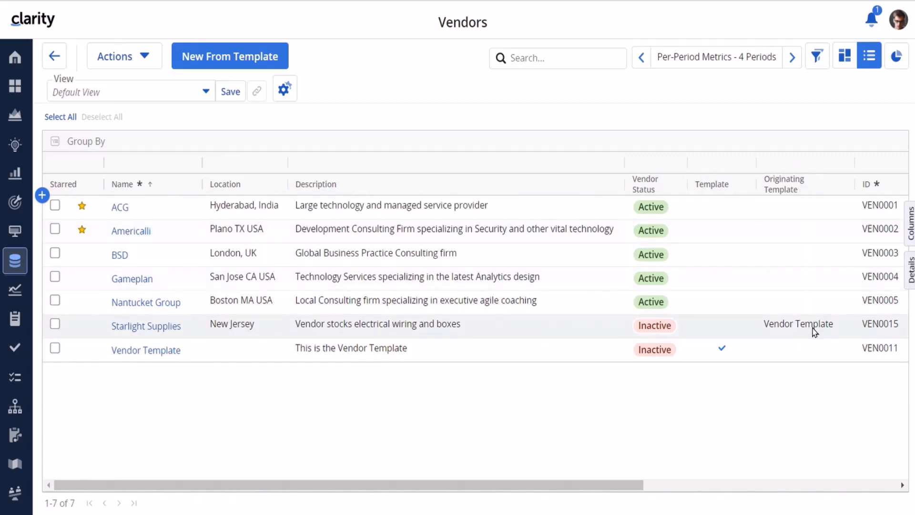
pyautogui.click(722, 348)
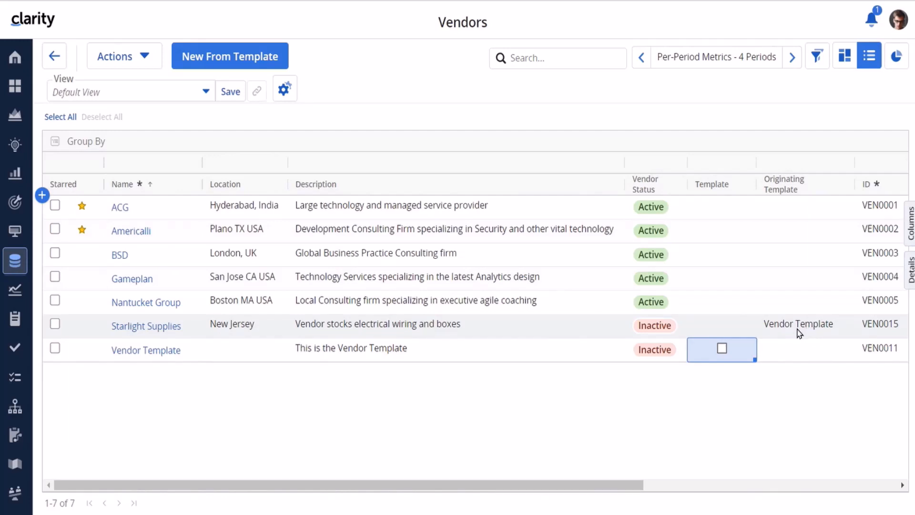
pyautogui.click(723, 351)
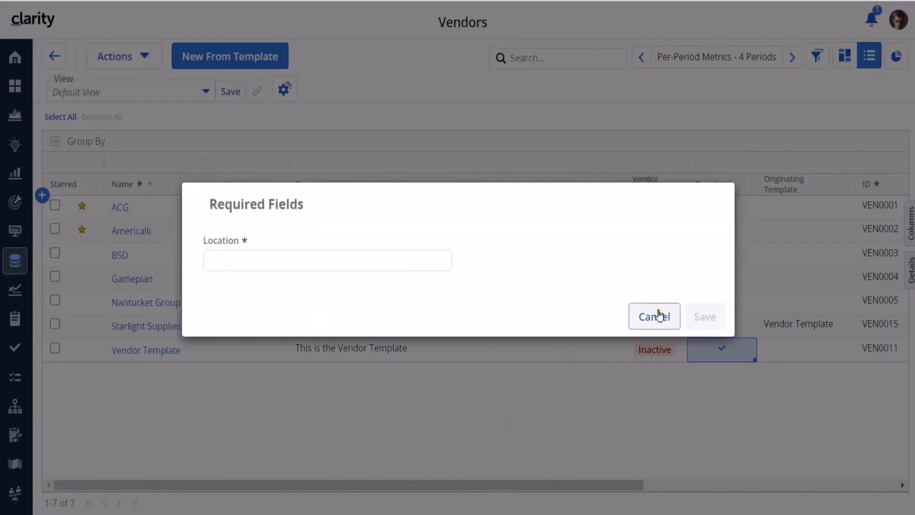
pyautogui.click(655, 316)
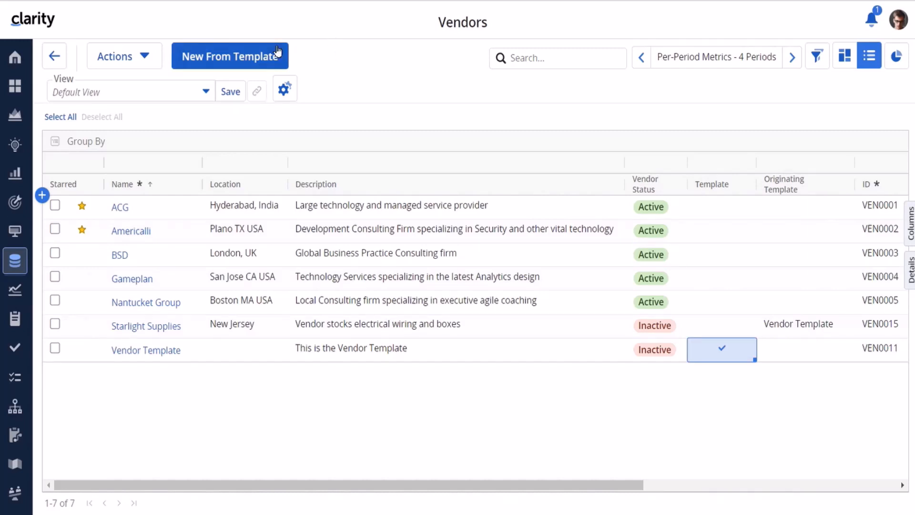
# Create a vendor from the Vendor Template with the name "GamePlan Digital" and the location "New York".
pyautogui.click(213, 50)
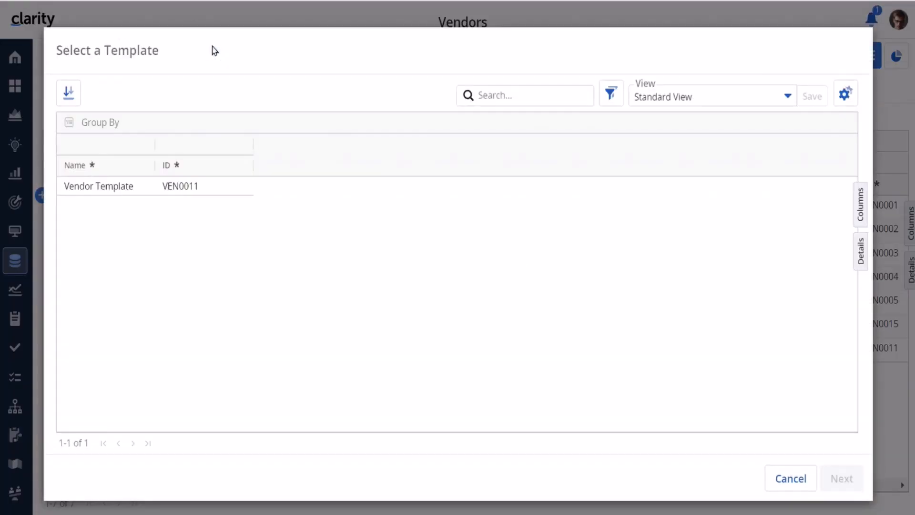
pyautogui.click(140, 190)
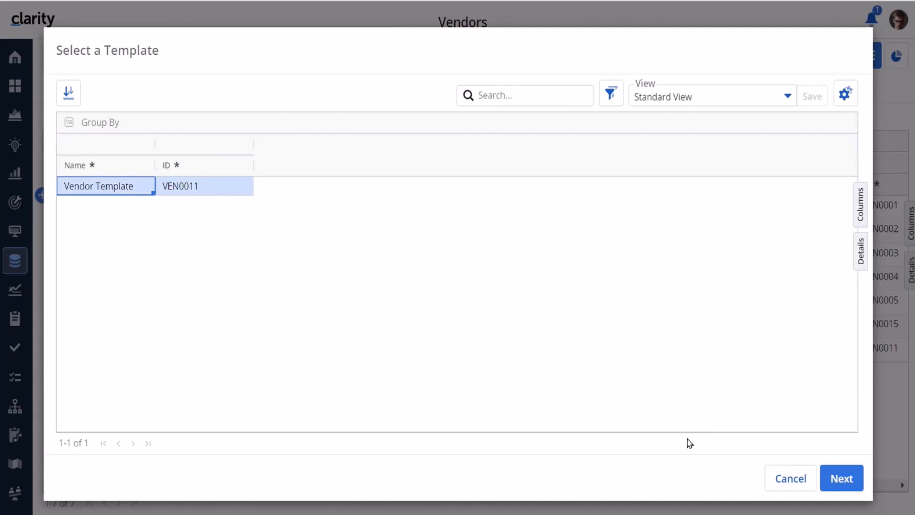
pyautogui.click(842, 480)
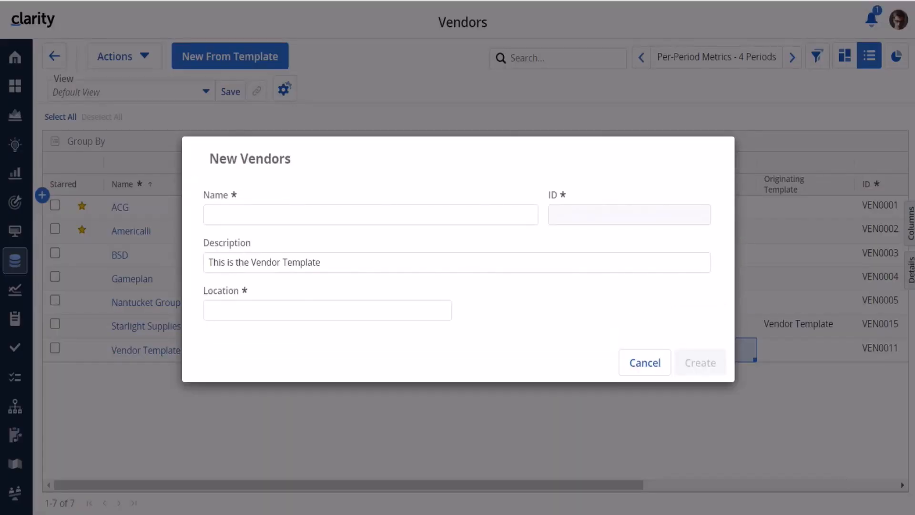
pyautogui.click(239, 213)
pyautogui.moveTo(247, 293)
pyautogui.click(272, 215)
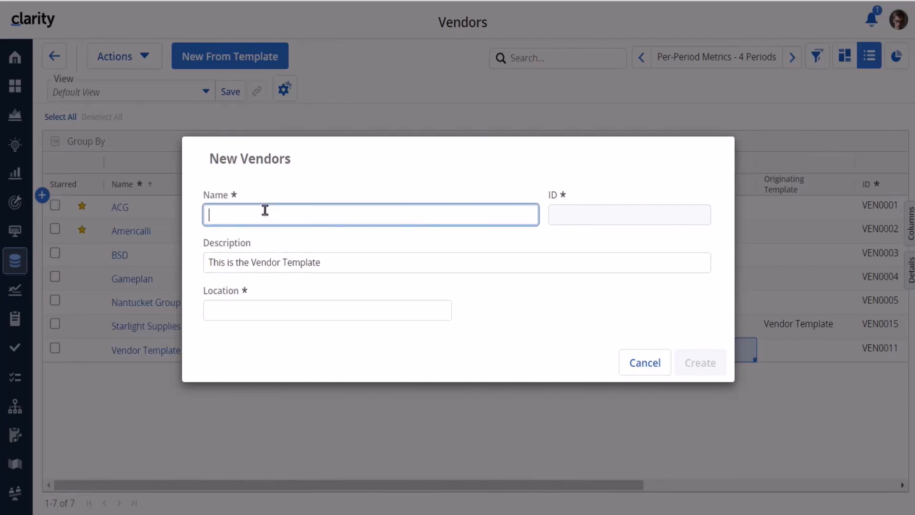
pyautogui.write('GamePlan Digital')
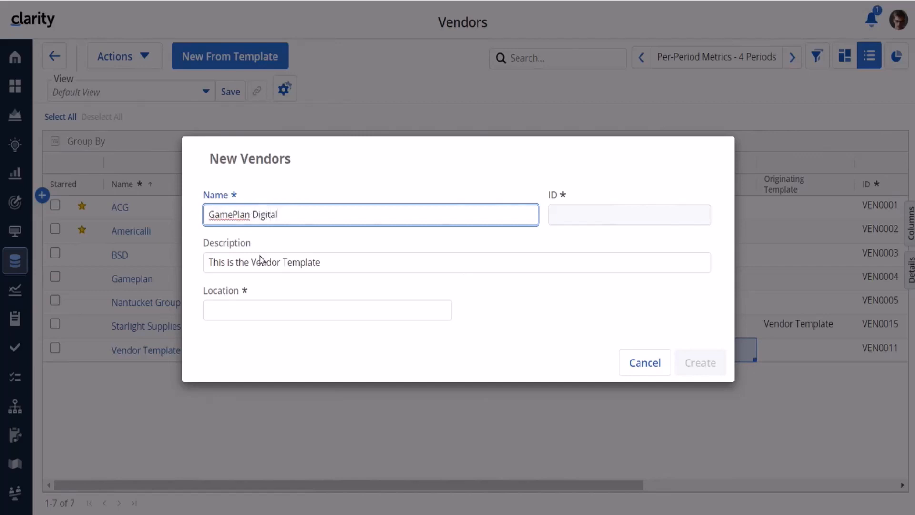
pyautogui.click(235, 312)
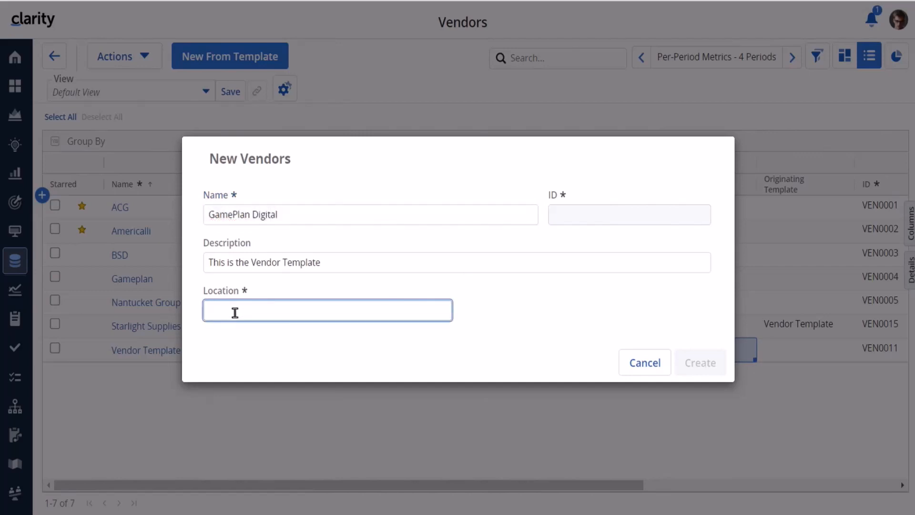
pyautogui.write('New York')
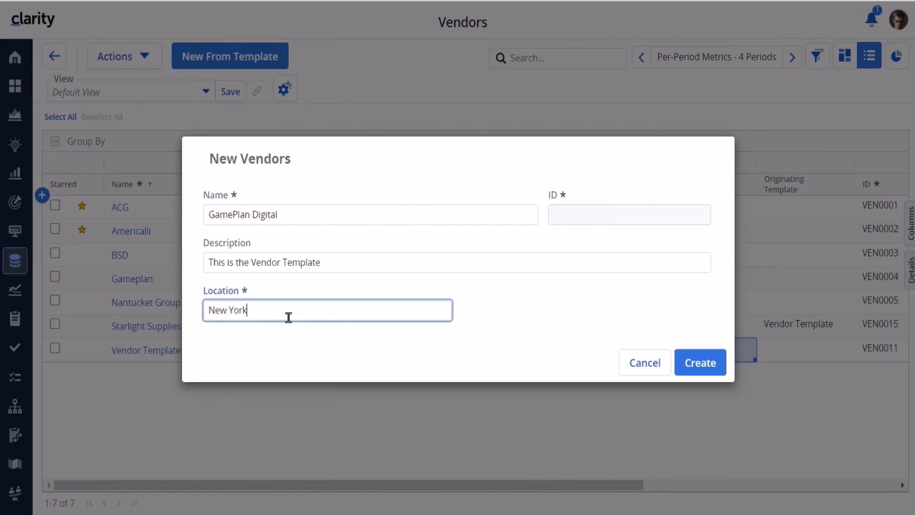
pyautogui.click(699, 362)
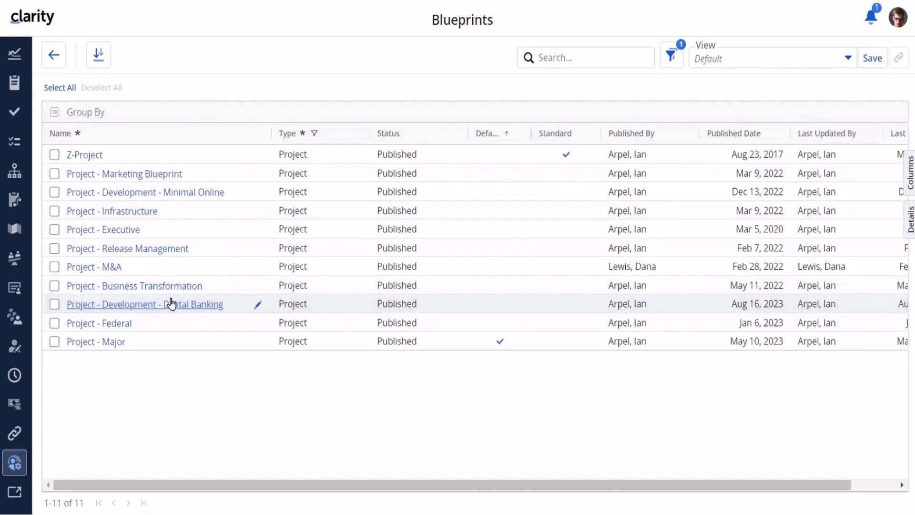
# Open the "Project - Development - Digital Banking" blueprint for editing and add help text "Applicable to Agile Projects Only" below Agile Investment Category.
pyautogui.click(172, 305)
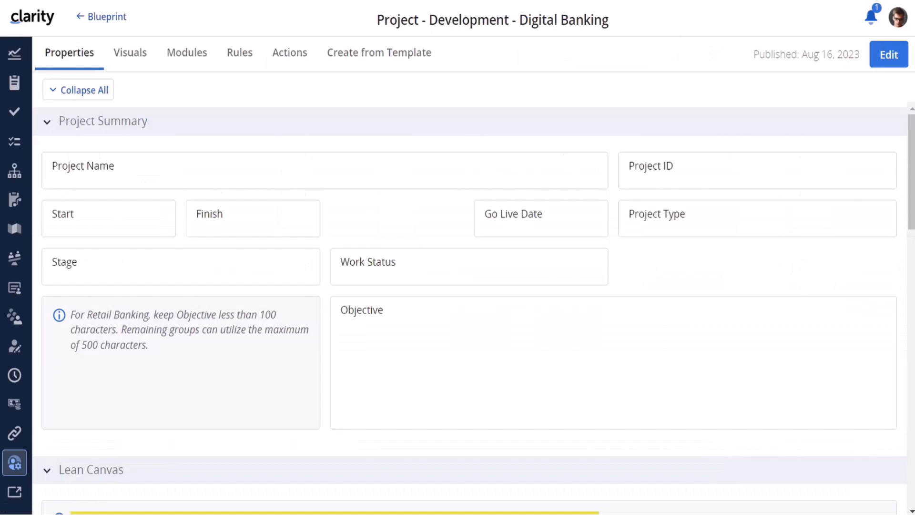
pyautogui.click(888, 50)
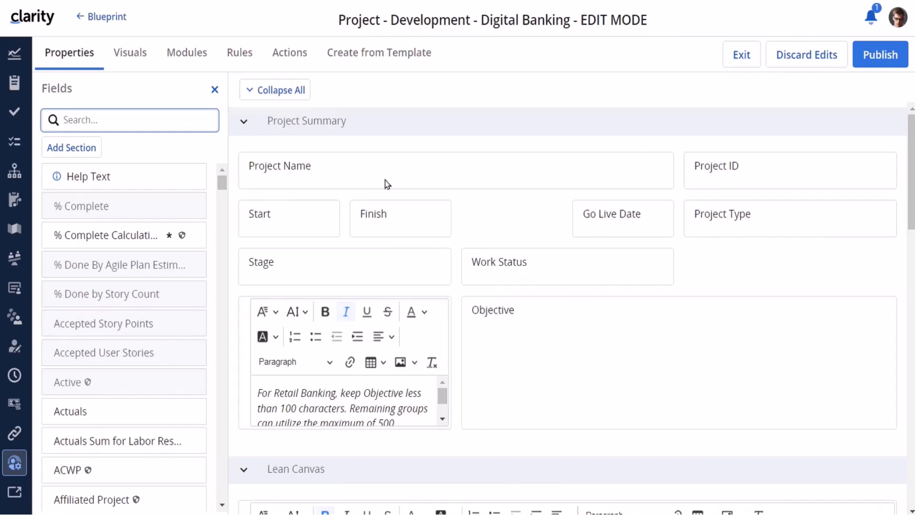
pyautogui.scroll(-5, 508, 363)
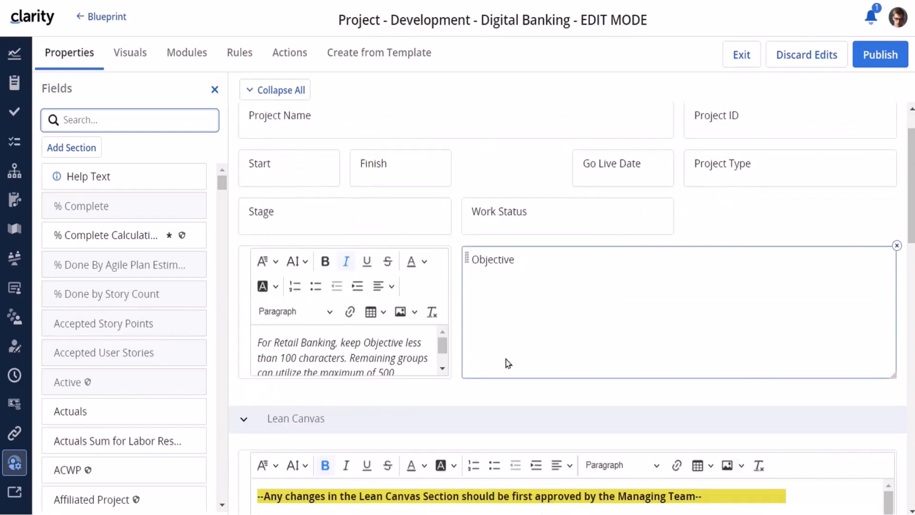
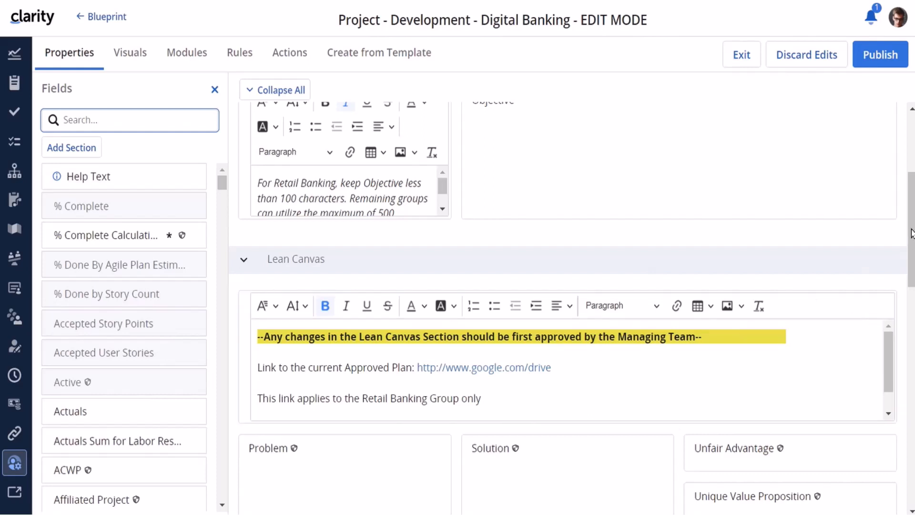
pyautogui.scroll(-6, 911, 233)
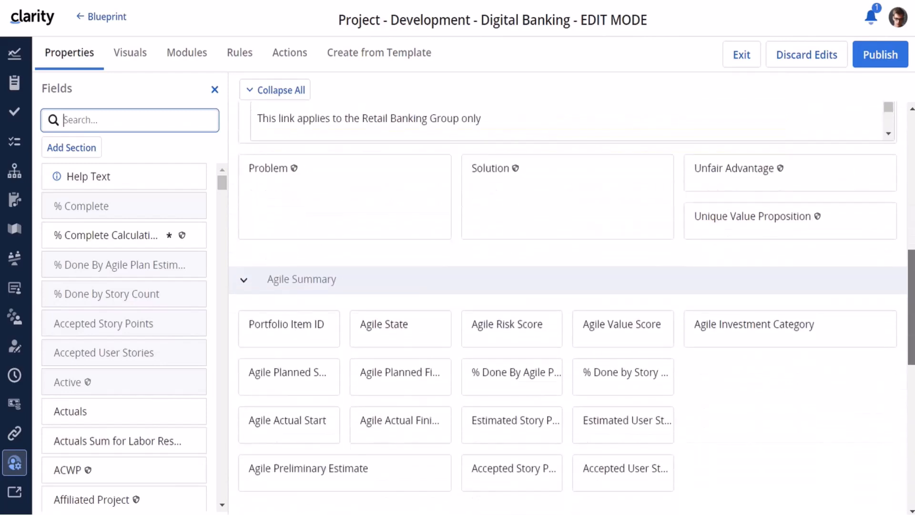
pyautogui.scroll(-2, 567, 305)
pyautogui.scroll(1, 567, 305)
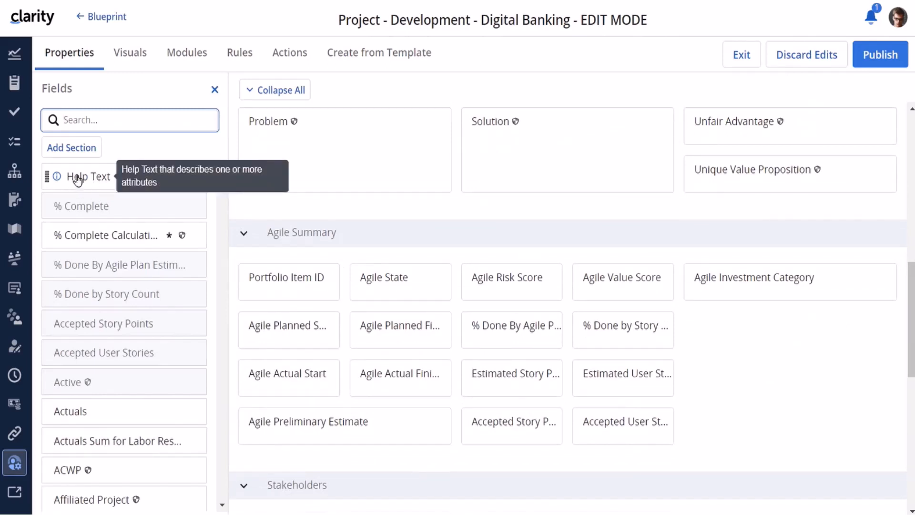
pyautogui.moveTo(67, 178); pyautogui.dragTo(722, 332)
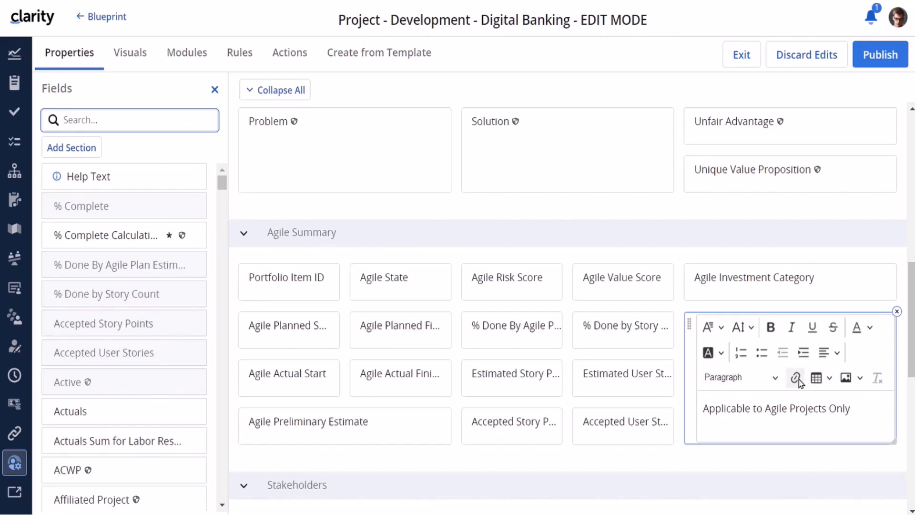
# Examine the link, table and image insertion options of the new Agile Summary help text without inserting anything.
pyautogui.click(860, 415)
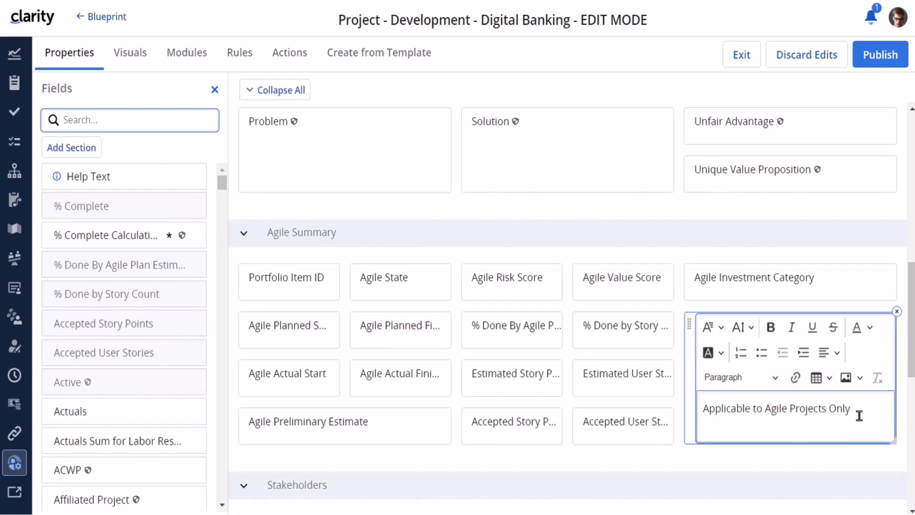
pyautogui.click(796, 378)
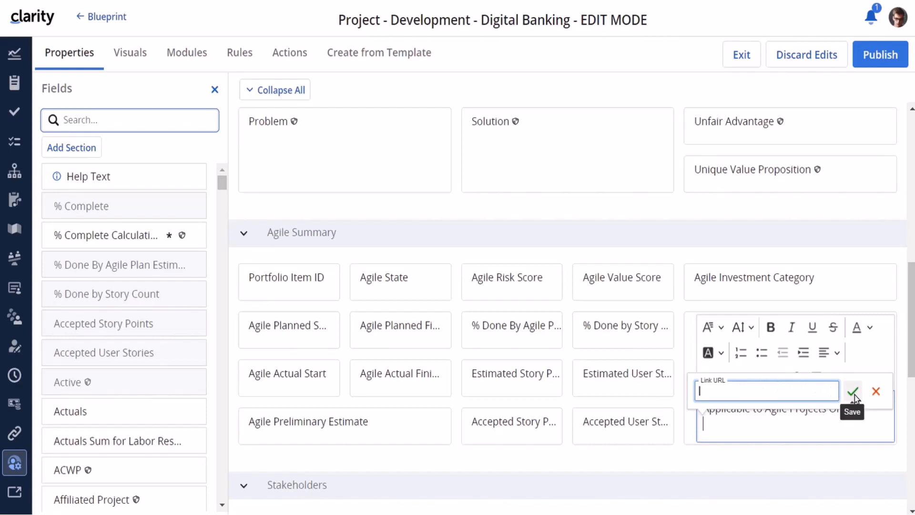
pyautogui.click(876, 391)
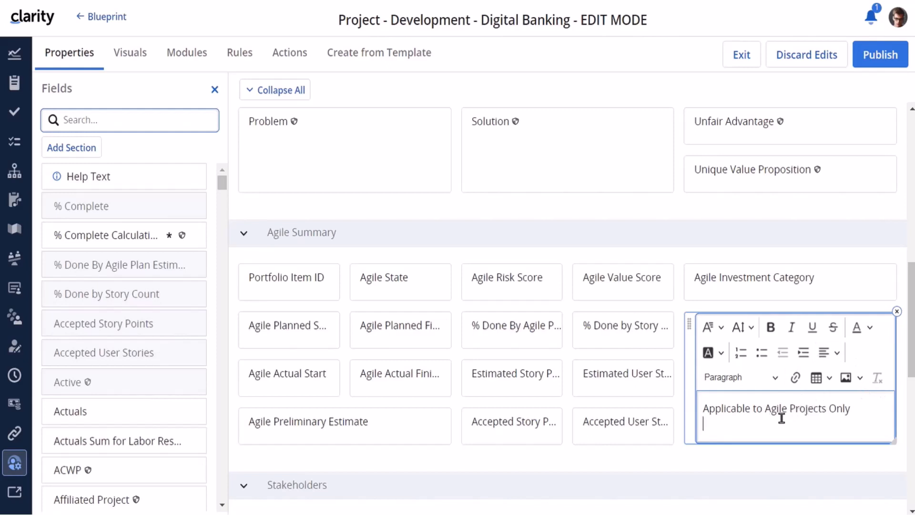
pyautogui.click(830, 382)
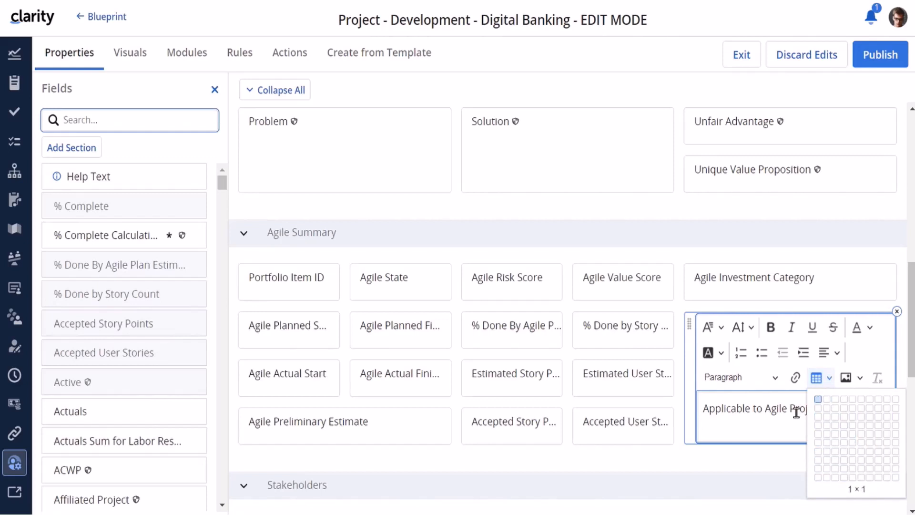
pyautogui.click(766, 423)
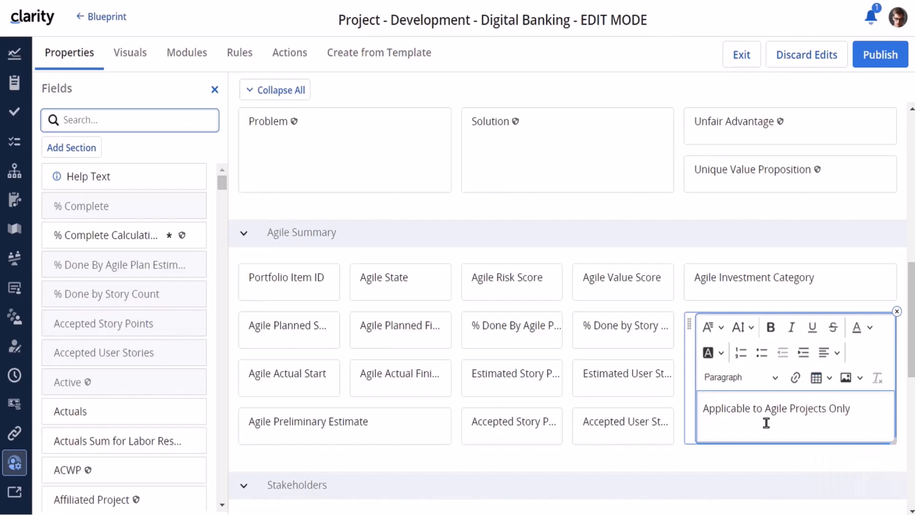
pyautogui.click(861, 378)
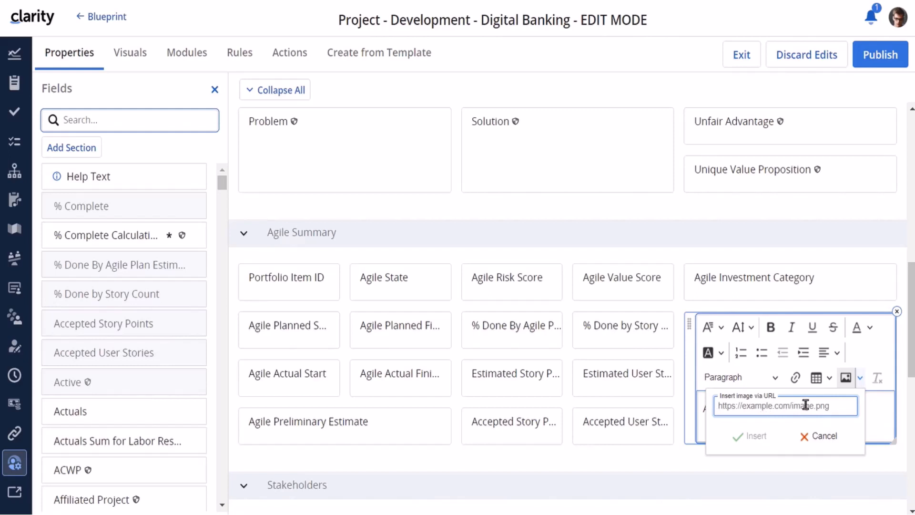
pyautogui.click(877, 408)
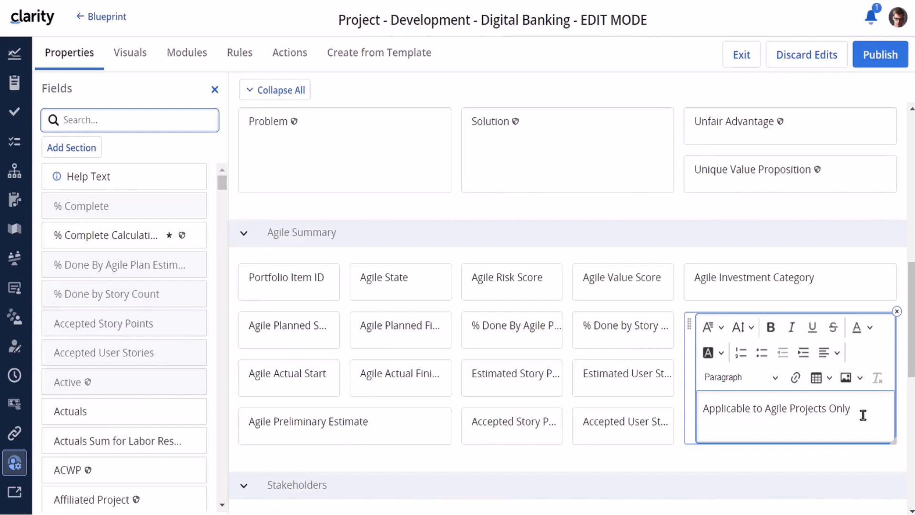
# Format the help text "Applicable to Agile Projects Only" in the Agile Summary section as bold and red.
pyautogui.moveTo(703, 408); pyautogui.dragTo(852, 409)
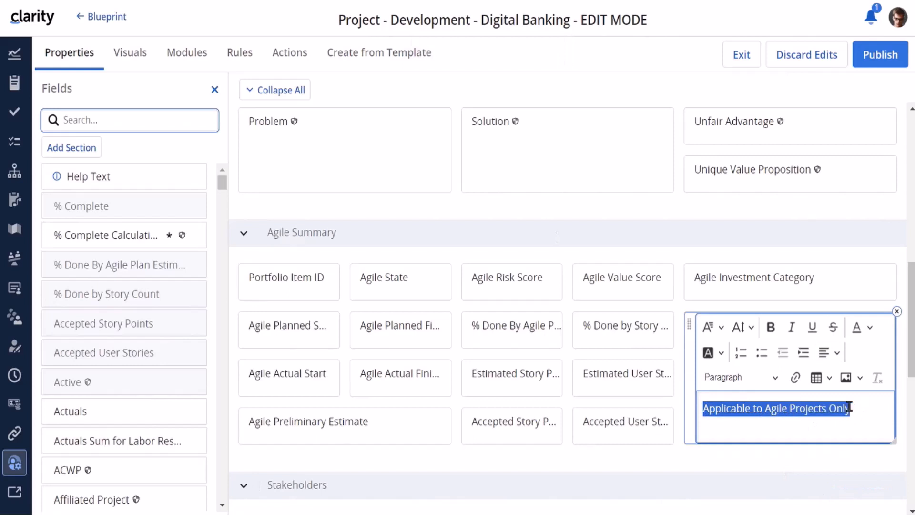
pyautogui.click(771, 327)
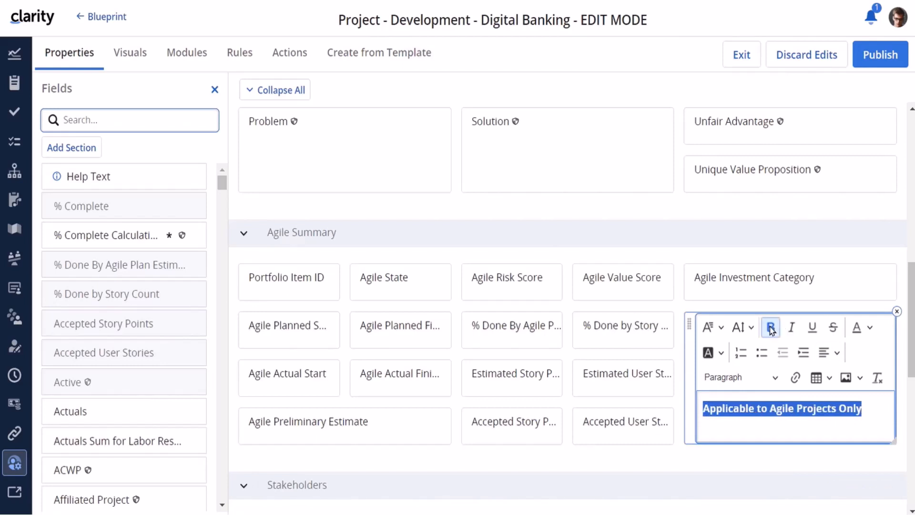
pyautogui.click(870, 327)
pyautogui.click(791, 394)
pyautogui.click(875, 414)
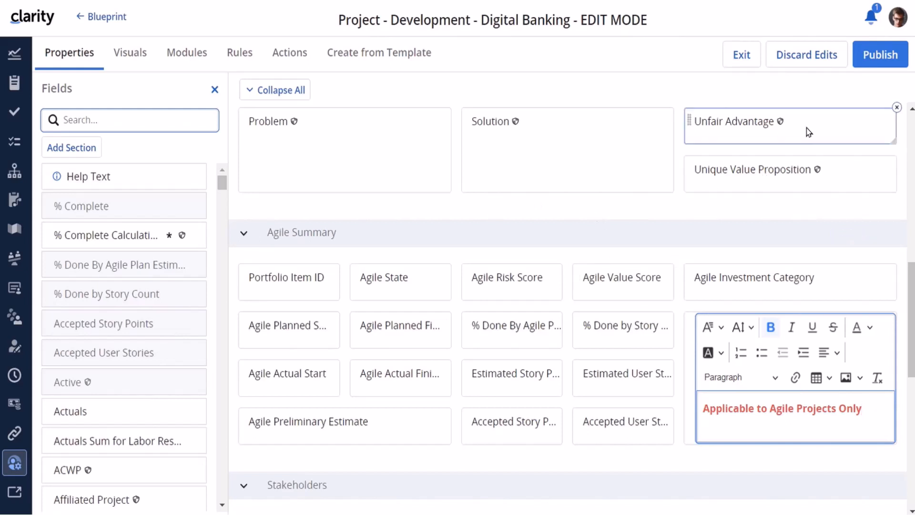
# Add an empty help text block below the existing Retail Banking help text in the project blueprint's Create from Template layout.
pyautogui.click(395, 50)
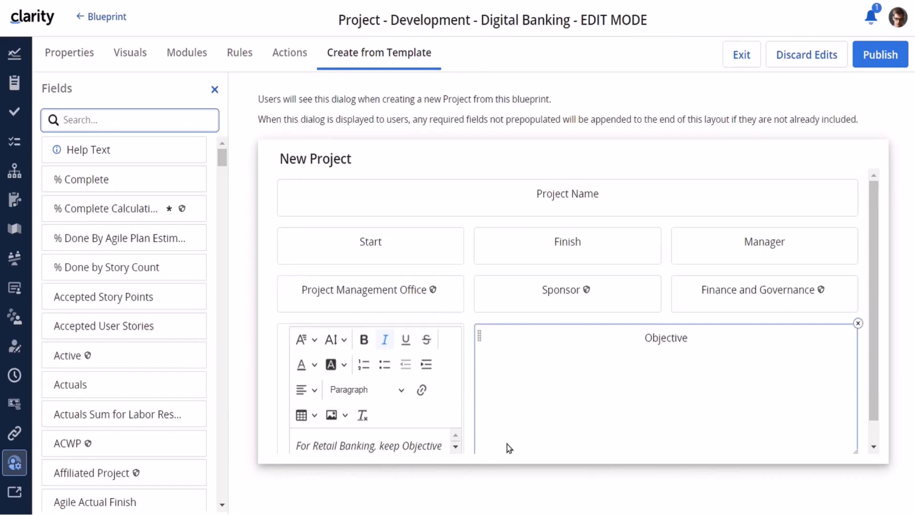
pyautogui.moveTo(873, 303); pyautogui.dragTo(883, 363)
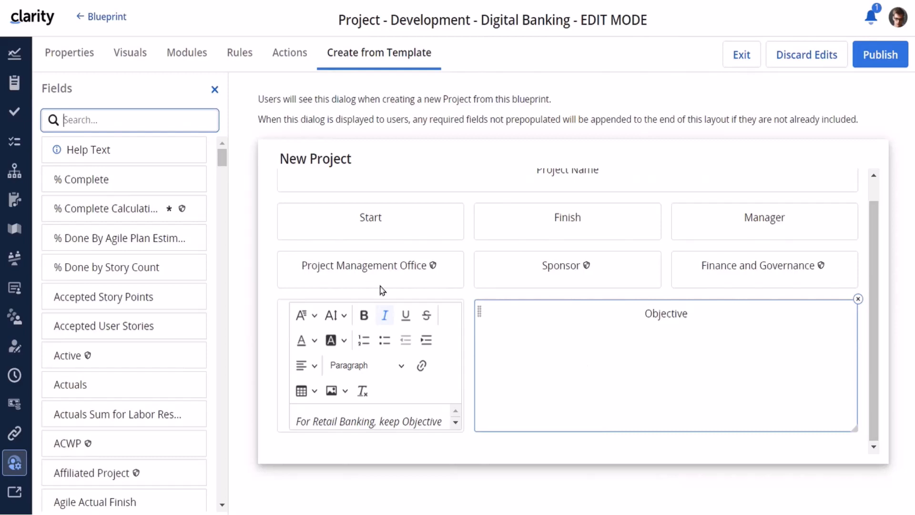
pyautogui.moveTo(133, 147); pyautogui.dragTo(350, 450)
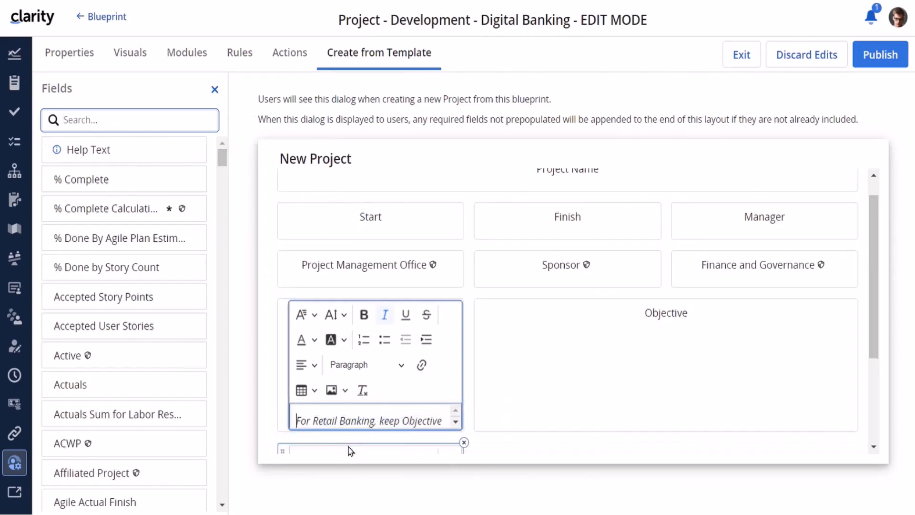
pyautogui.moveTo(879, 290); pyautogui.dragTo(799, 402)
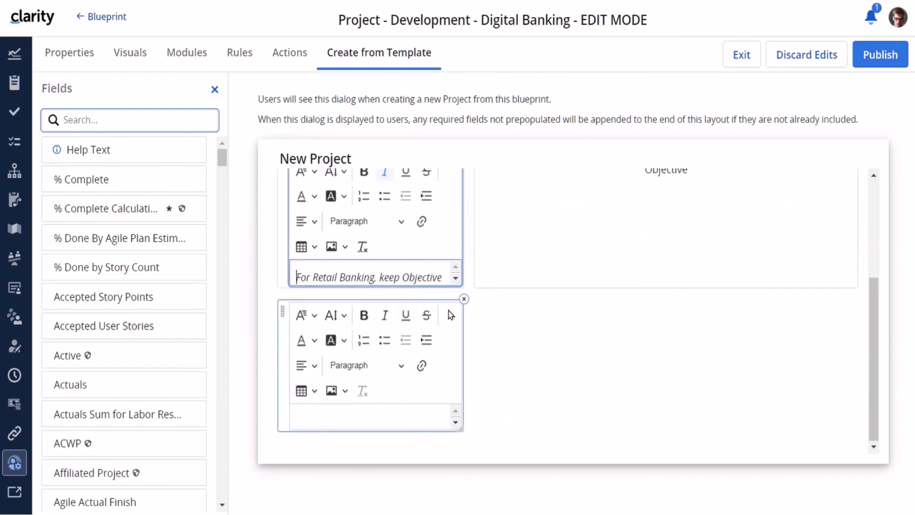
# Remove the empty help text block from the Create from Template layout and publish the project blueprint.
pyautogui.click(463, 302)
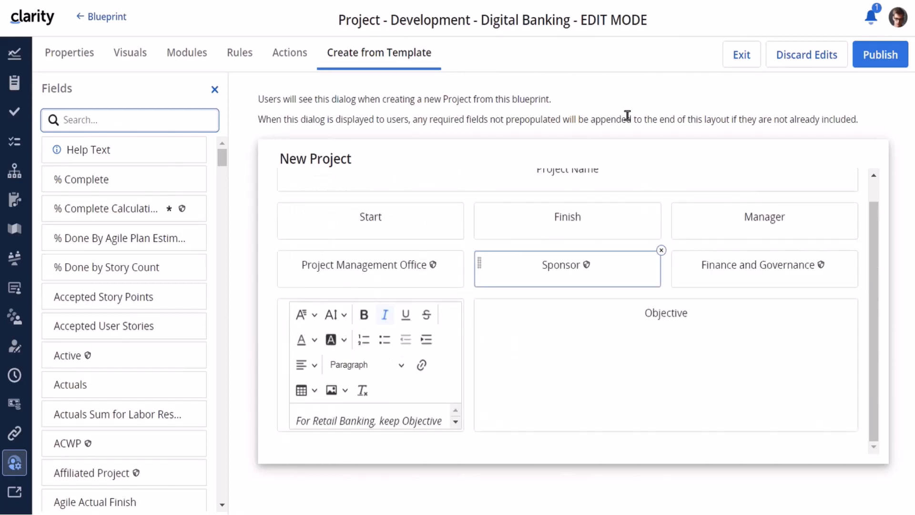
pyautogui.click(875, 56)
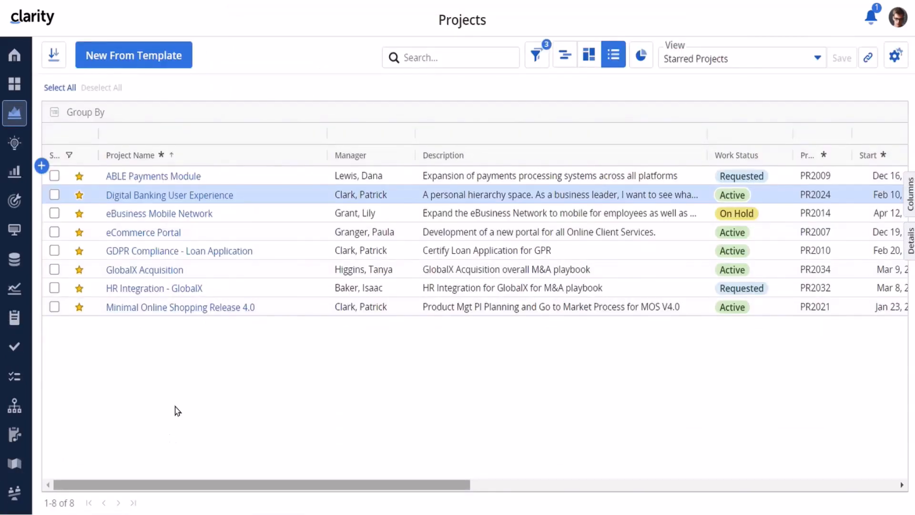
# Open the Digital Banking User Experience project's properties and examine the help text in the Project Summary, Lean Canvas and Agile Summary sections.
pyautogui.click(159, 194)
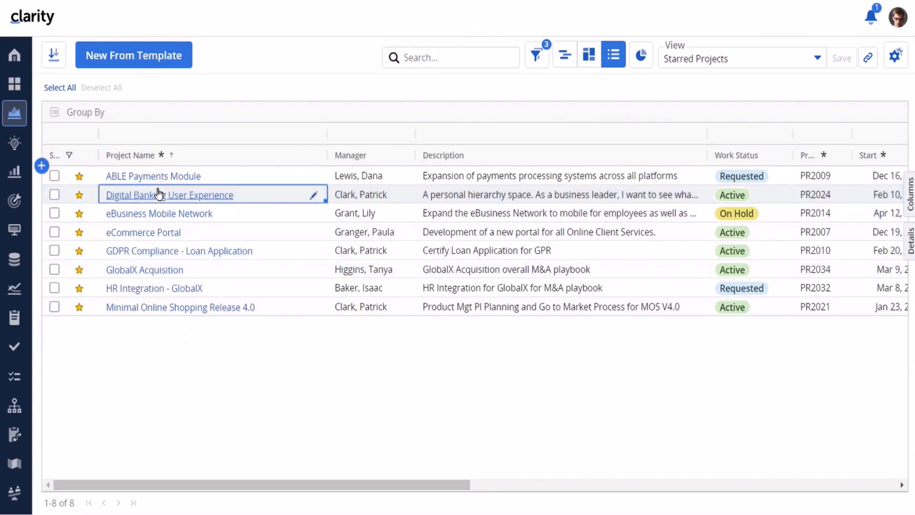
pyautogui.click(159, 194)
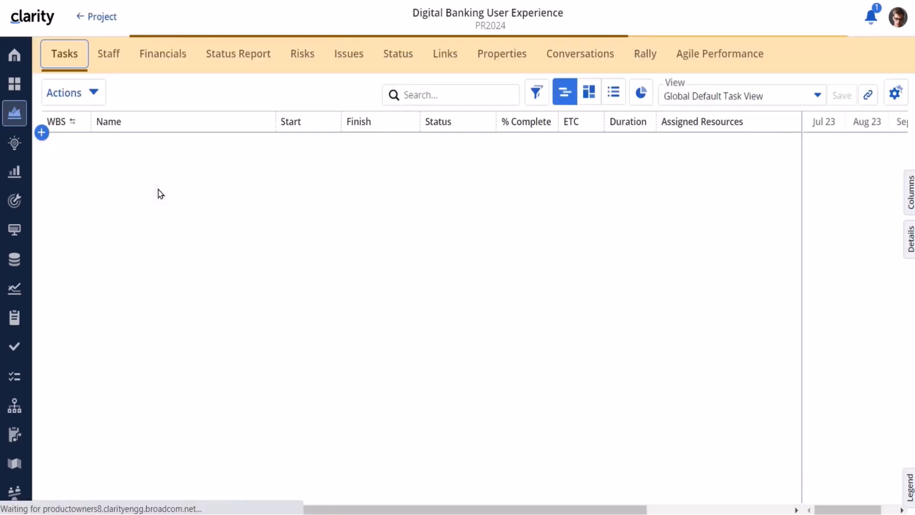
pyautogui.click(501, 57)
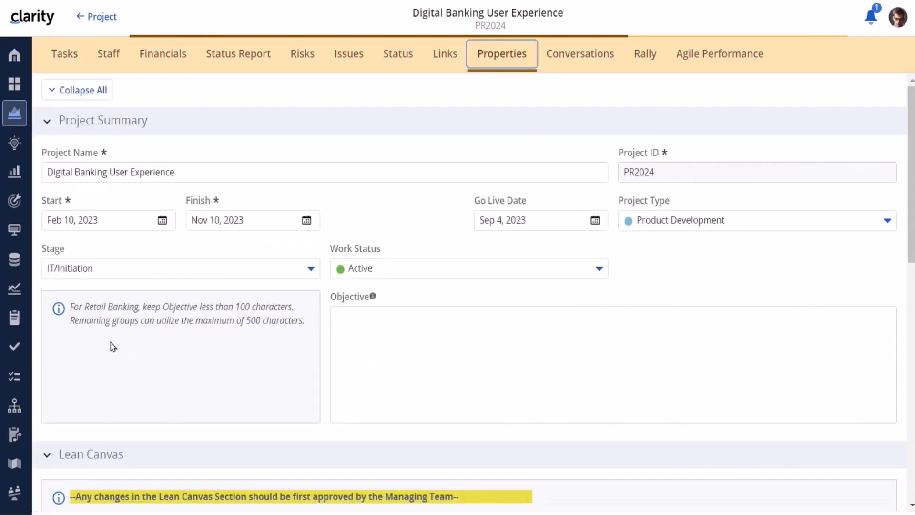
pyautogui.scroll(-4, 193, 356)
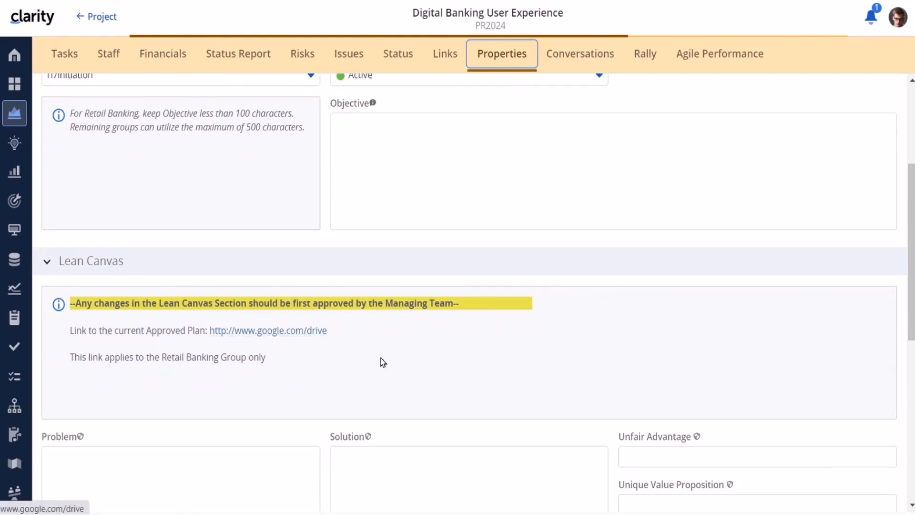
pyautogui.scroll(-3, 380, 360)
pyautogui.scroll(-5, 380, 356)
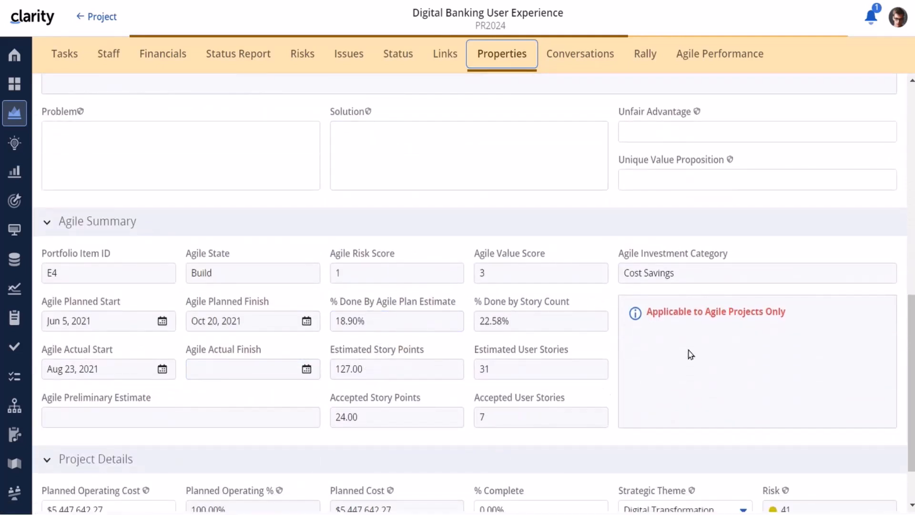
pyautogui.click(339, 267)
pyautogui.scroll(5, 348, 221)
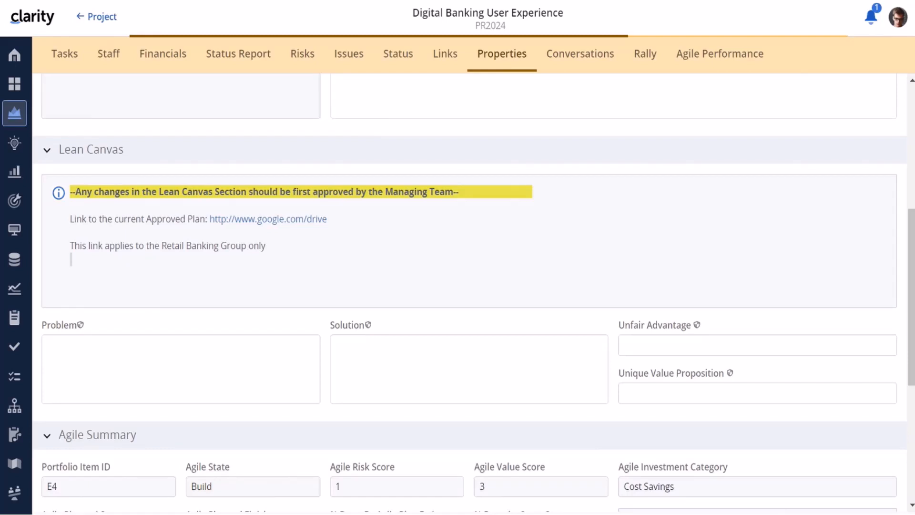
# Return to the project list and start a new project from the Product Development template.
pyautogui.click(96, 17)
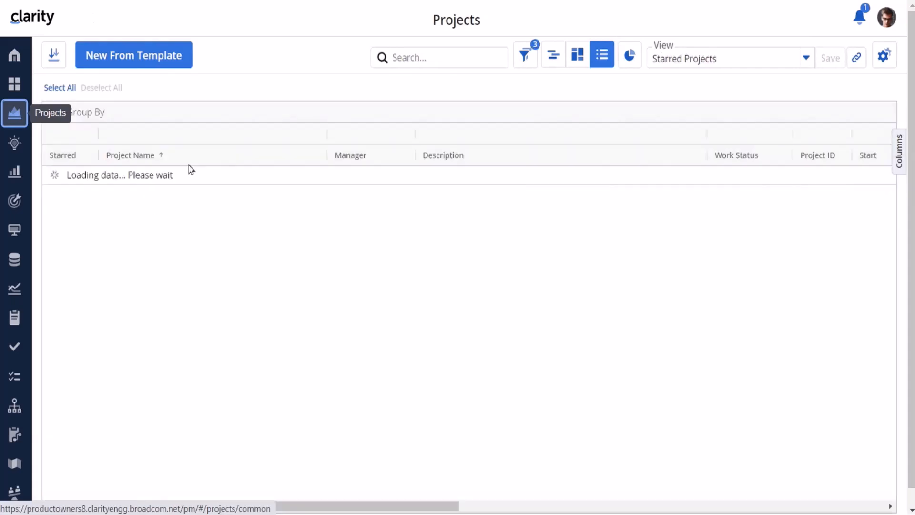
pyautogui.click(137, 54)
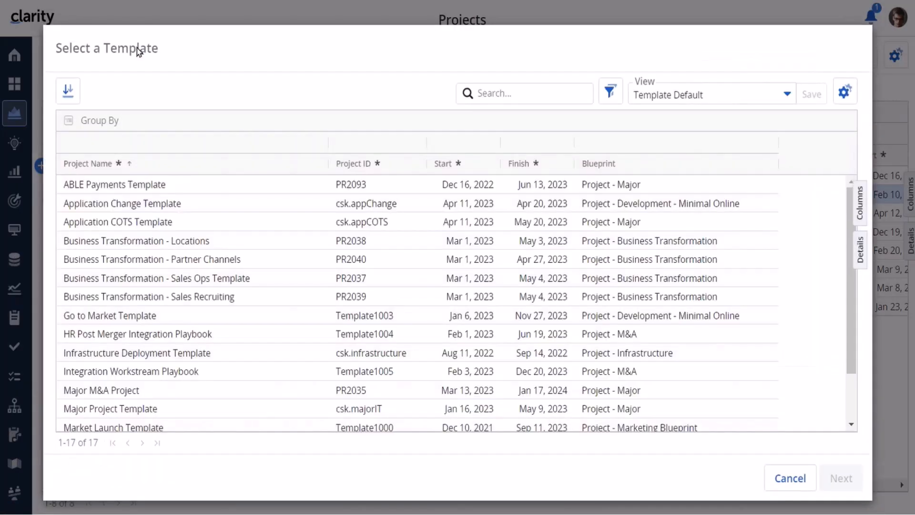
pyautogui.moveTo(853, 279); pyautogui.dragTo(858, 415)
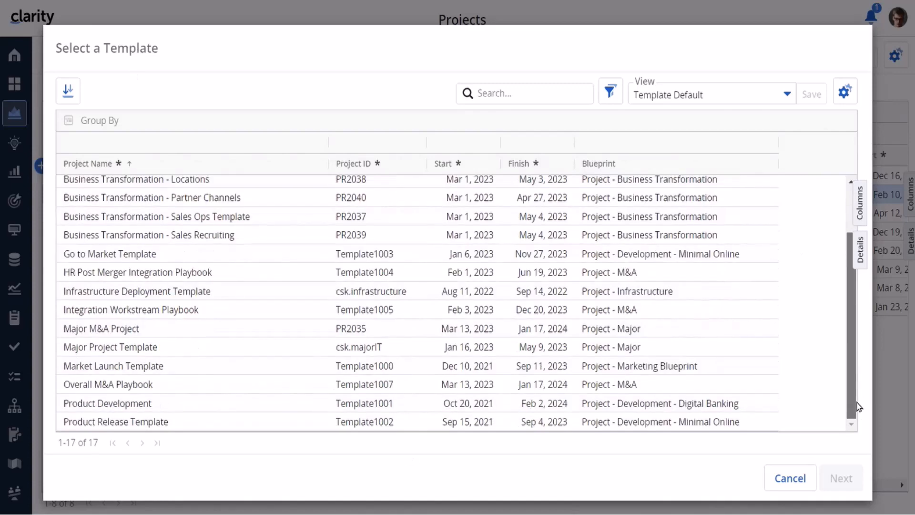
pyautogui.click(264, 403)
pyautogui.click(840, 476)
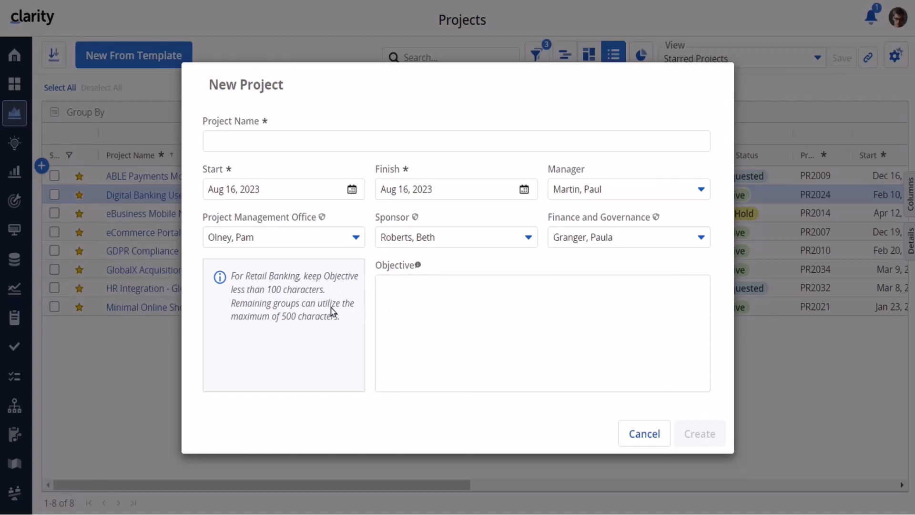
# Name the new project "Gazelle Implementation" and create it with the other fields left at their defaults.
pyautogui.tripleClick(307, 301)
pyautogui.click(277, 341)
pyautogui.click(239, 142)
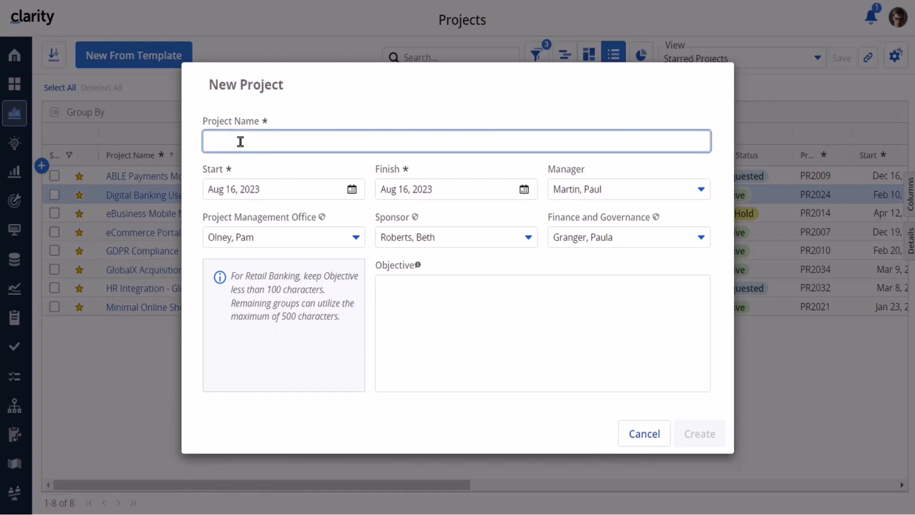
pyautogui.write('Gazelle Implementation')
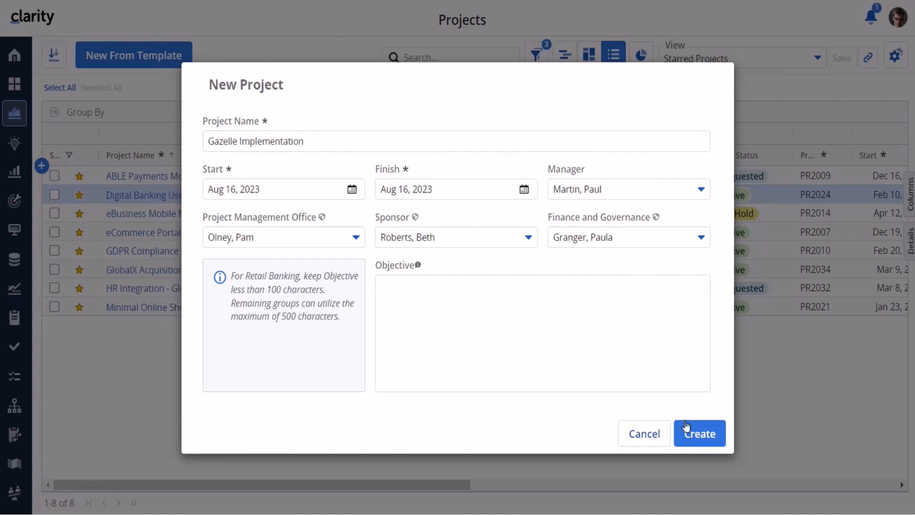
pyautogui.click(699, 433)
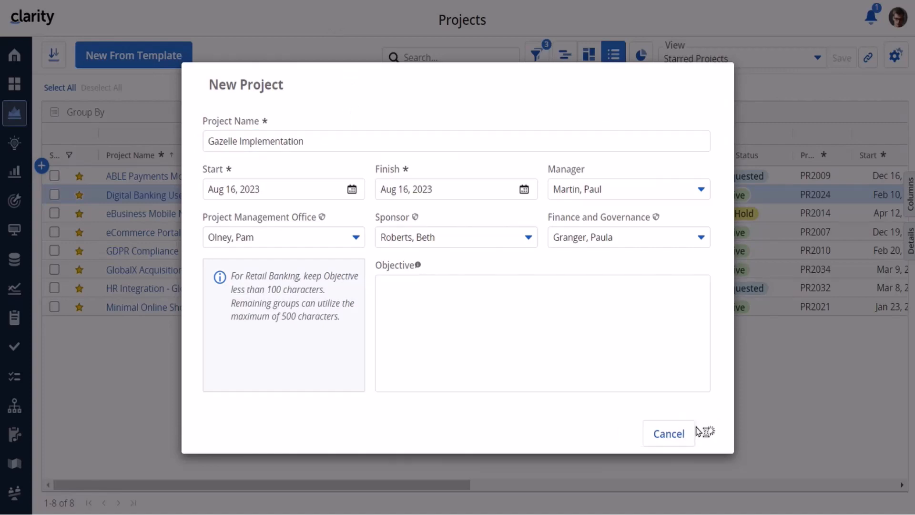